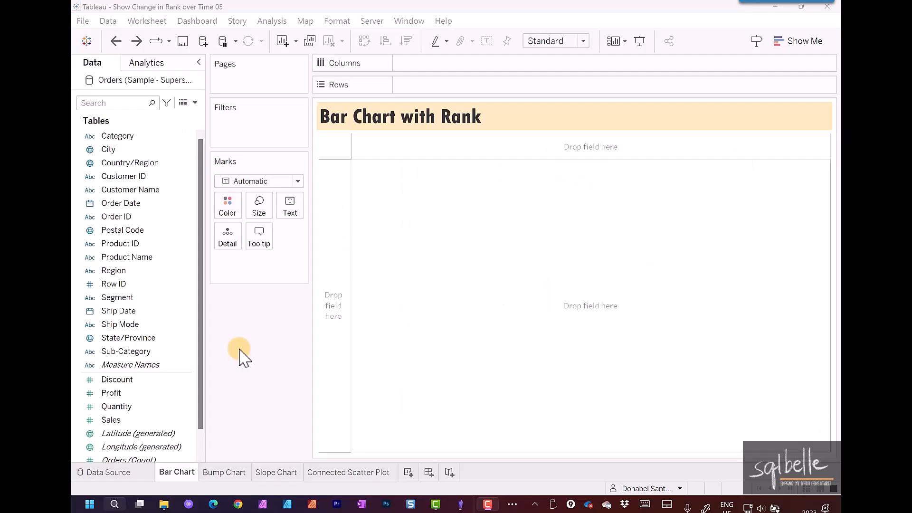
Build a bar chart with Sub-Category on Rows and SUM(Profit) on Columns, split by YEAR(Order Date) placed before Profit
left_click_drag(141, 352, 460, 93)
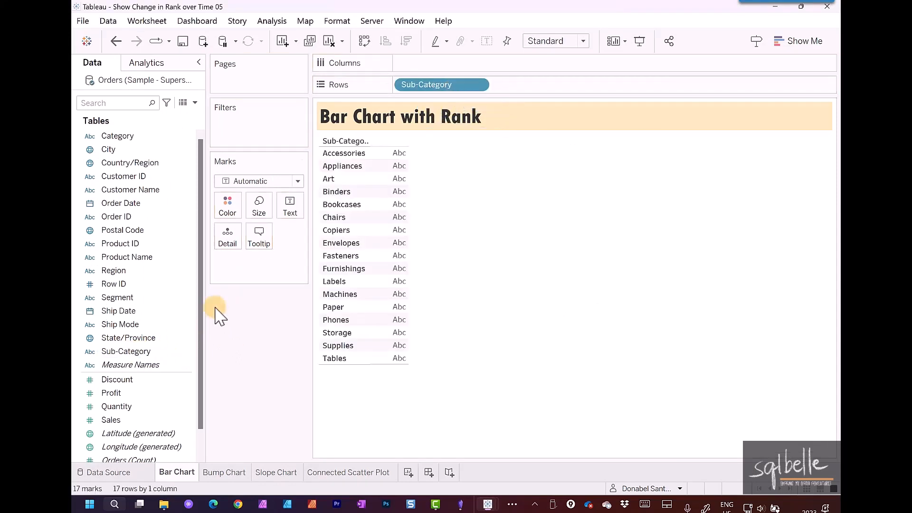
left_click_drag(136, 395, 442, 67)
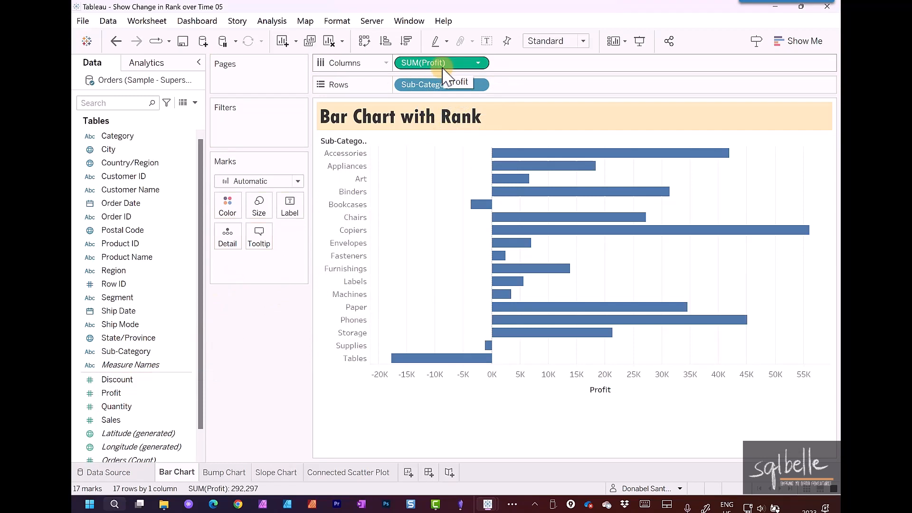
left_click_drag(121, 203, 398, 66)
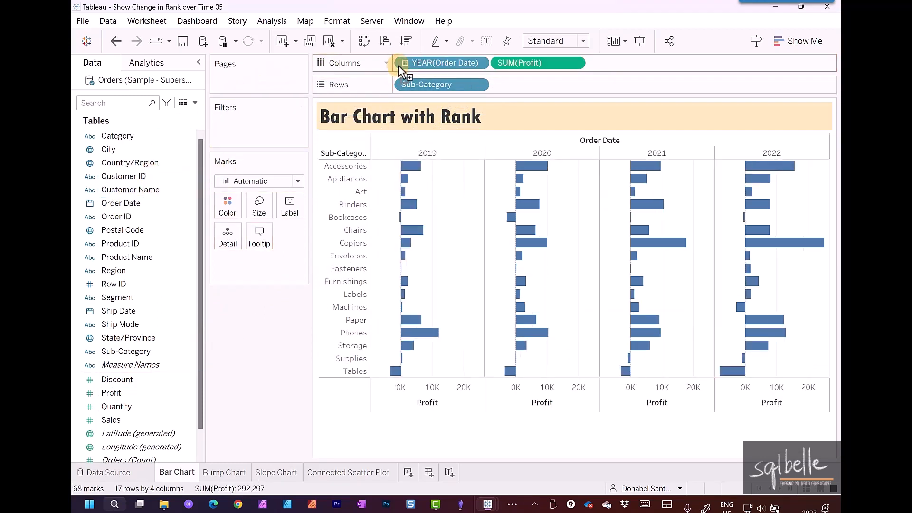
Set the default number format of the Profit field to Currency (Custom) with 0 decimal places
left_click(149, 393)
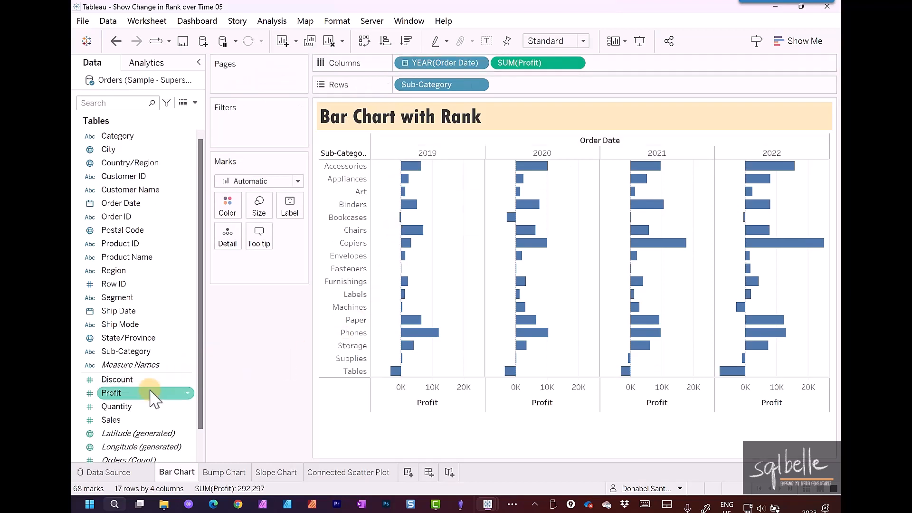
right_click(149, 394)
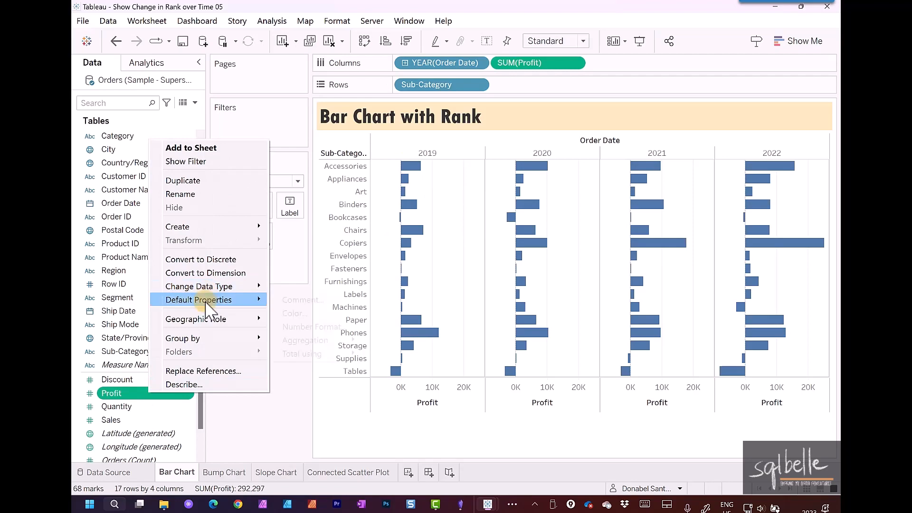
mouse_move(210, 299)
left_click(332, 326)
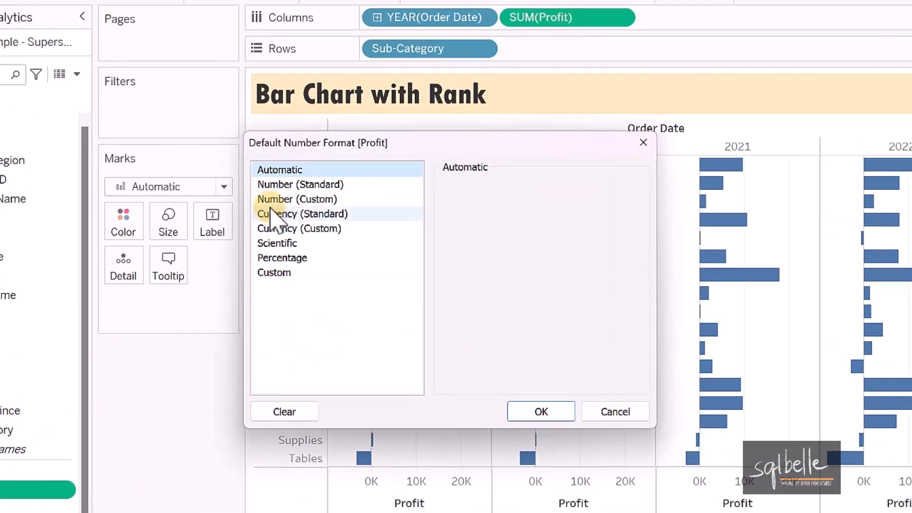
left_click(367, 228)
left_click_drag(476, 207, 399, 204)
type("0")
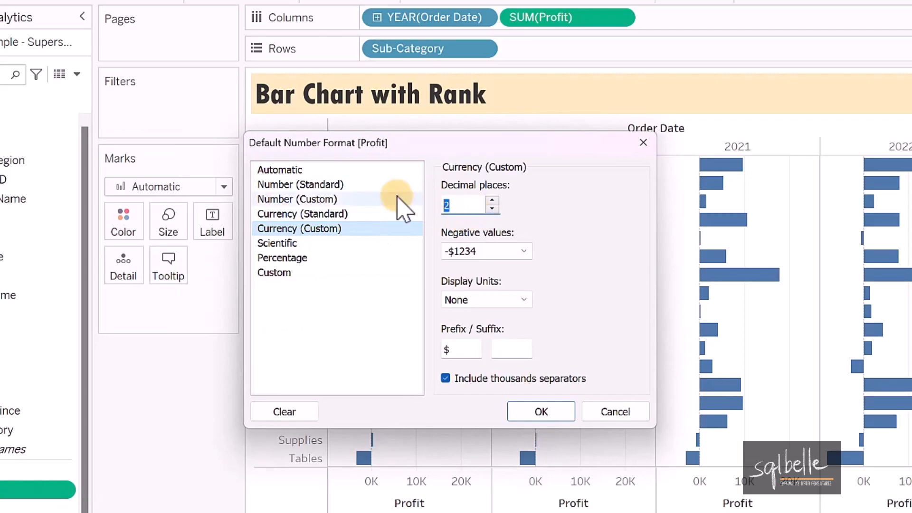
left_click(541, 411)
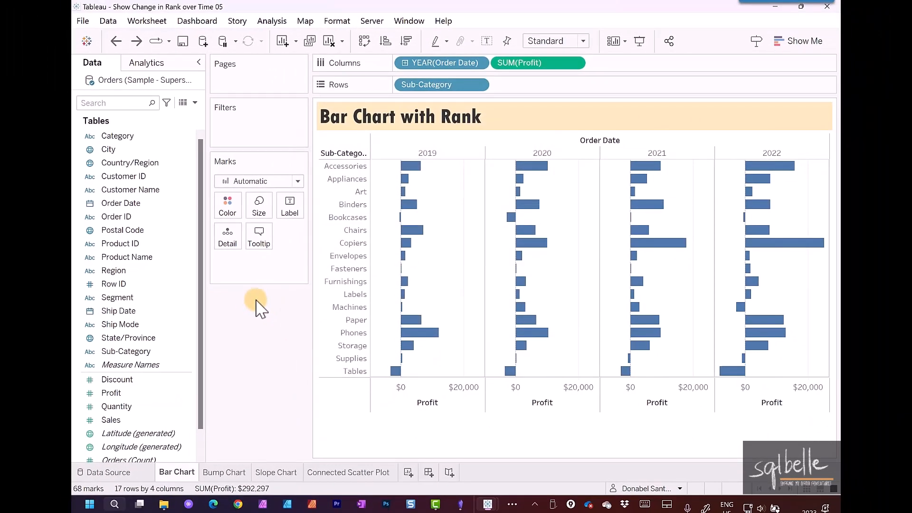
Add row grand totals placed before the year columns, and sort the sub-categories in descending order by Grand Total profit
left_click(156, 63)
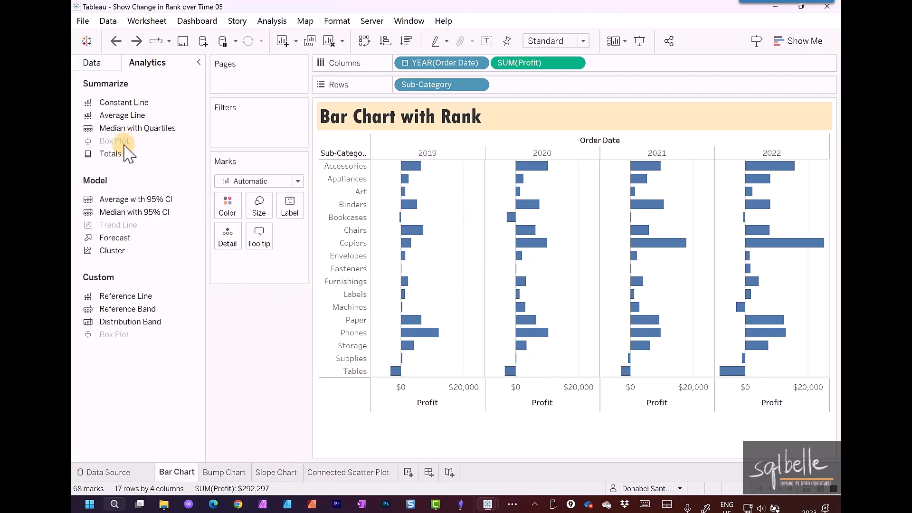
left_click_drag(126, 154, 573, 173)
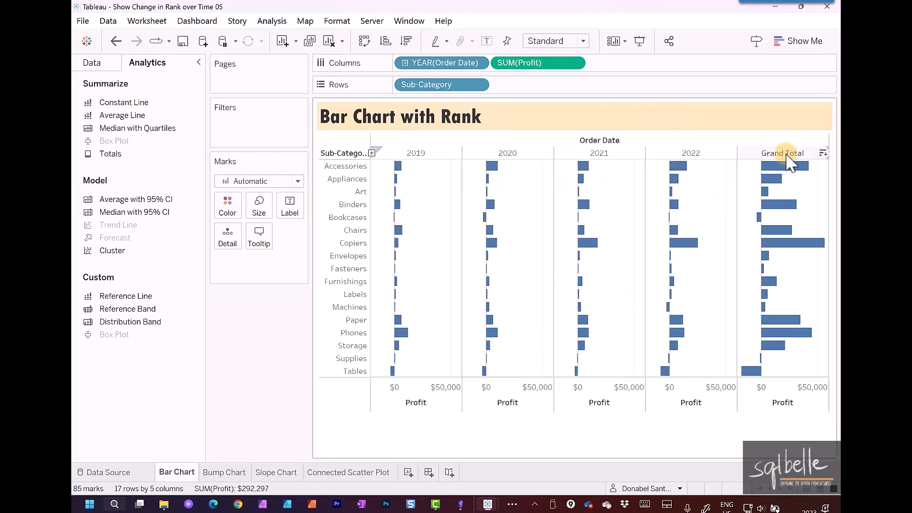
right_click(789, 162)
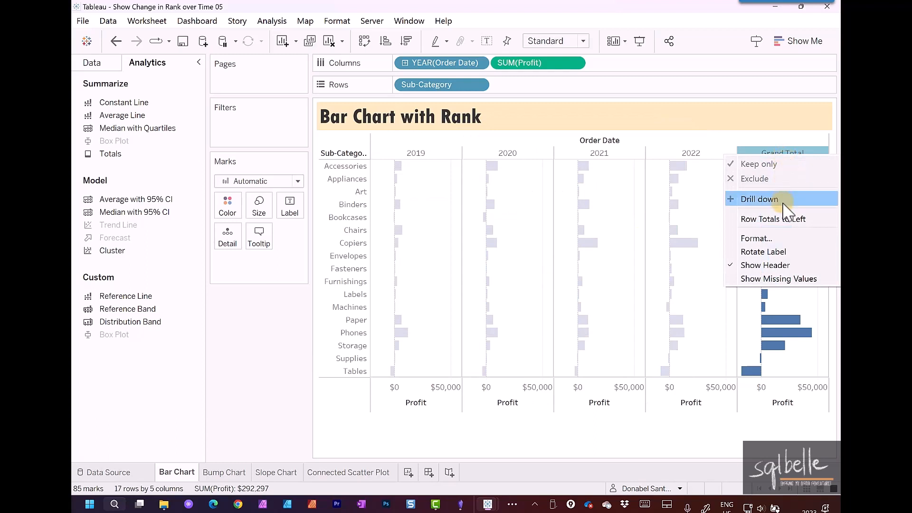
left_click(779, 220)
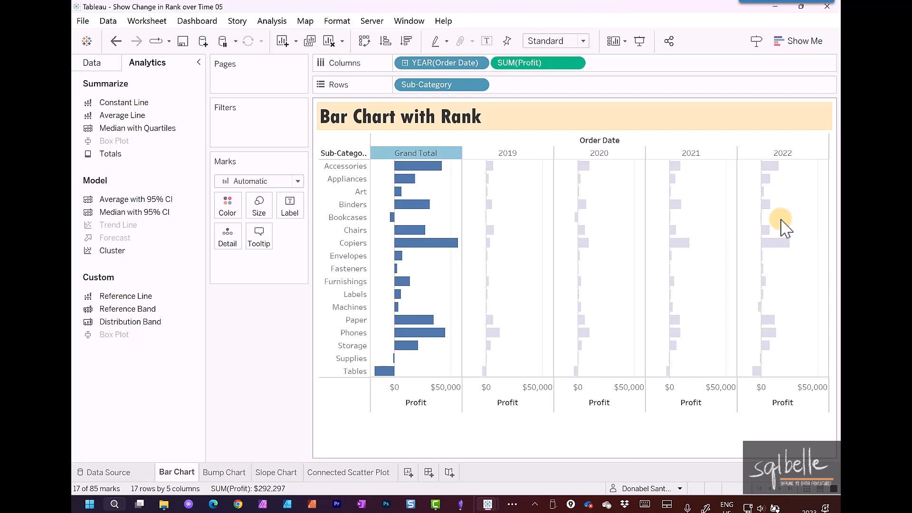
mouse_move(427, 404)
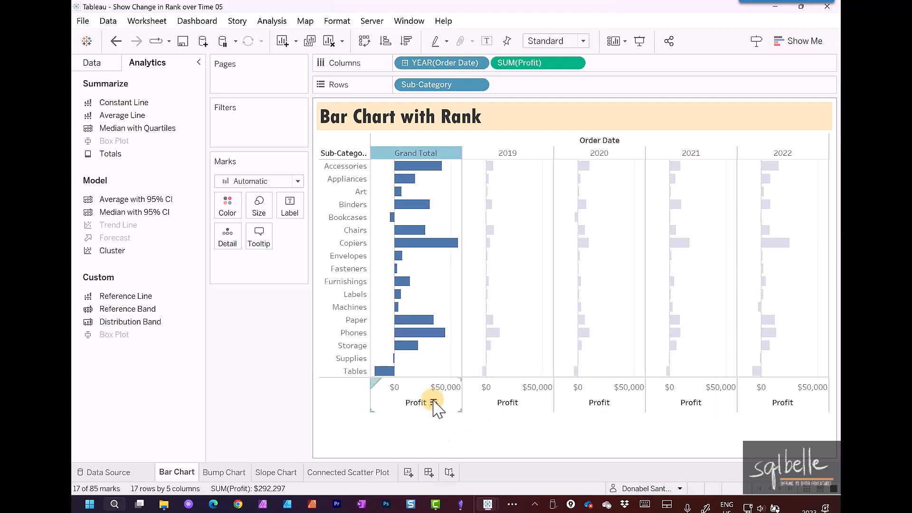
left_click(434, 403)
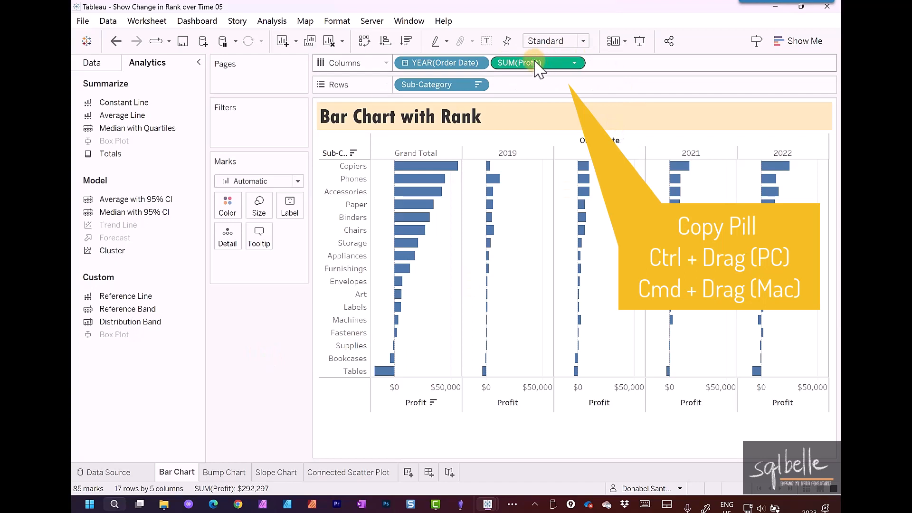
Label the bars with a copy of the SUM(Profit) pill and apply the Rank quick table calculation to it
left_click_drag(531, 64, 299, 210)
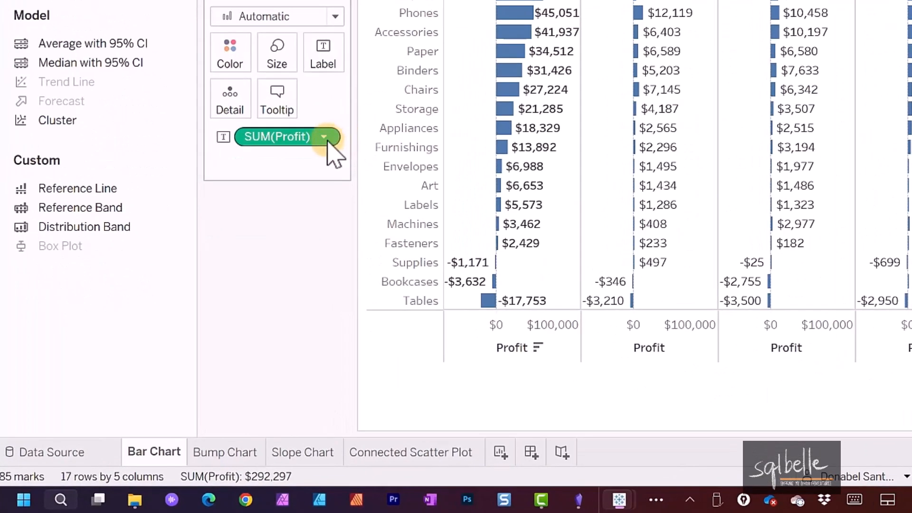
left_click(326, 140)
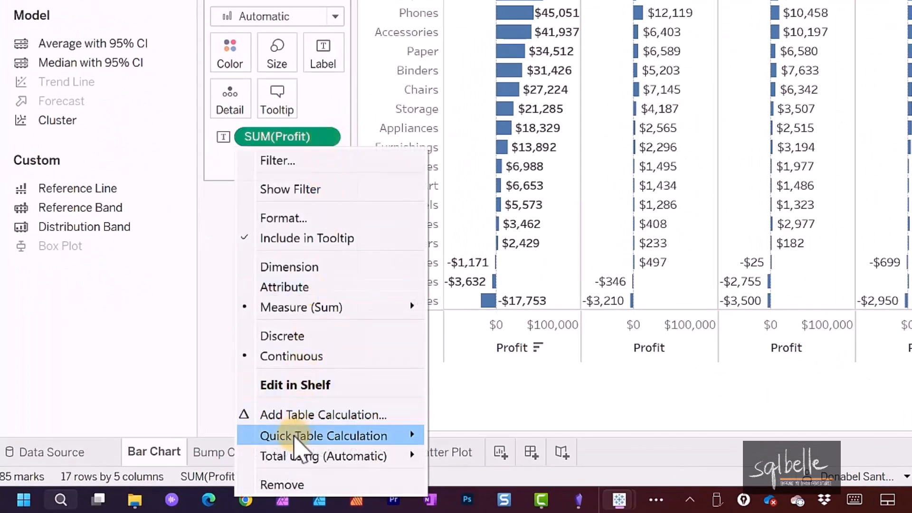
mouse_move(299, 430)
left_click(490, 381)
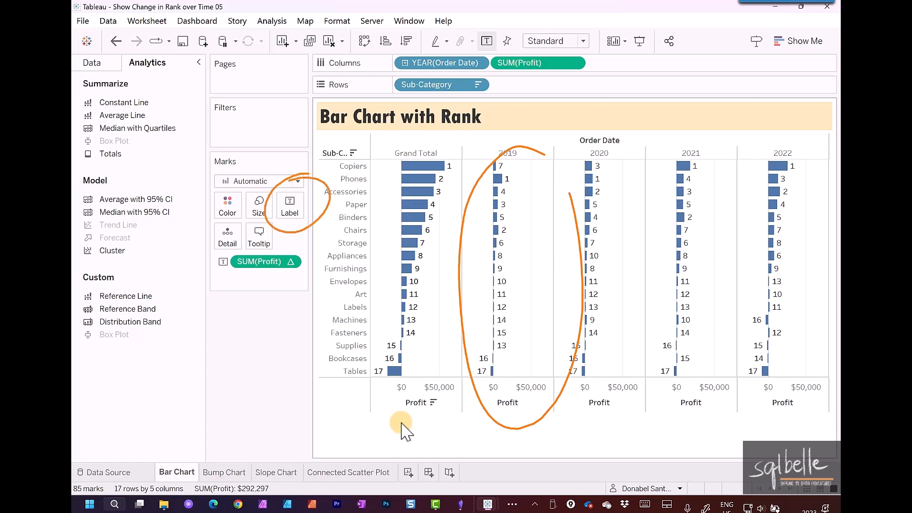
Show the mark labels only for highlighted marks and allow them to overlap other marks
left_click(300, 213)
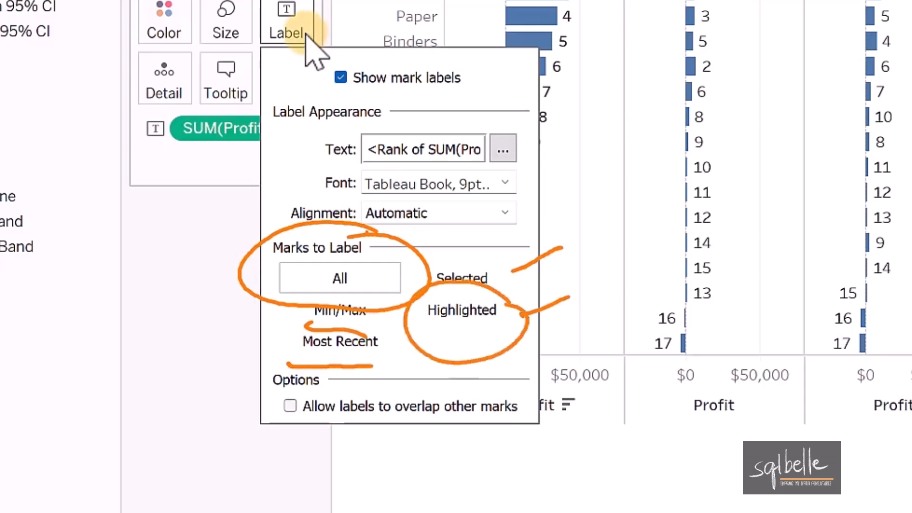
left_click(288, 30)
left_click(287, 30)
left_click(461, 309)
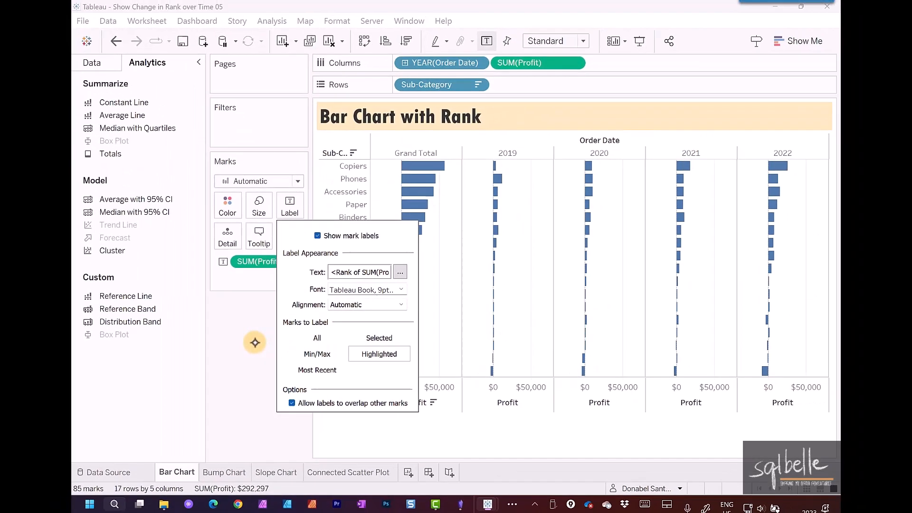
left_click(255, 343)
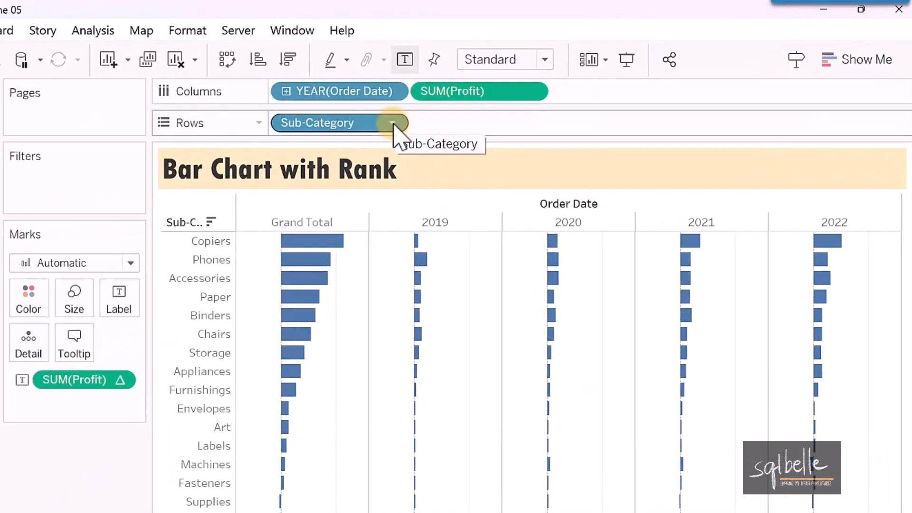
Show the highlighter for Sub-Category and highlight Accessories with it
left_click(392, 123)
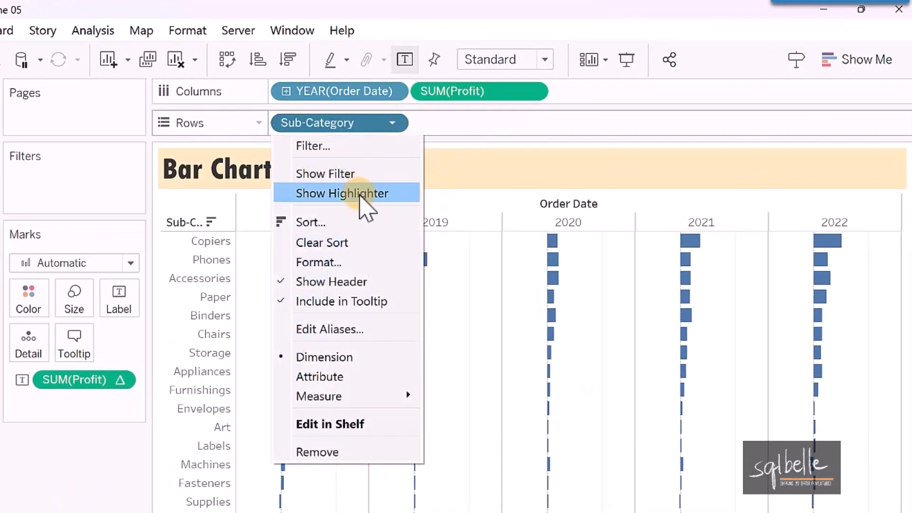
left_click(360, 194)
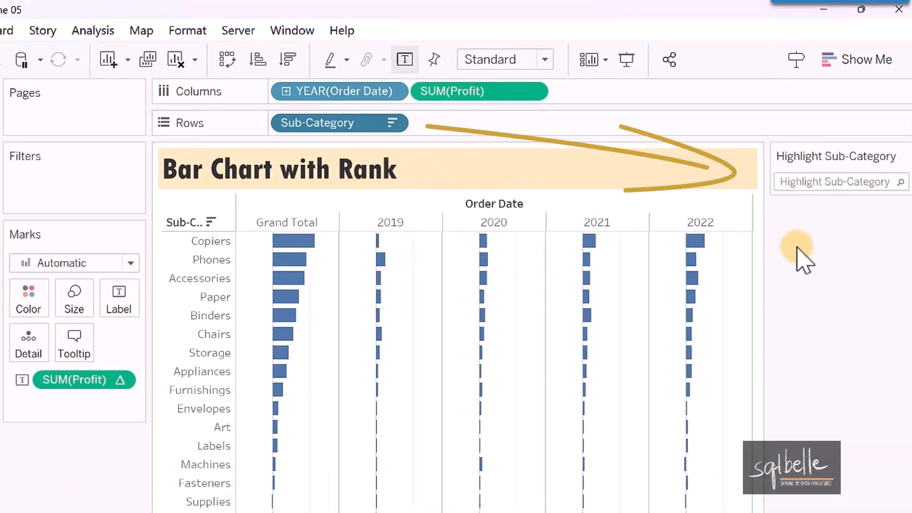
left_click(825, 180)
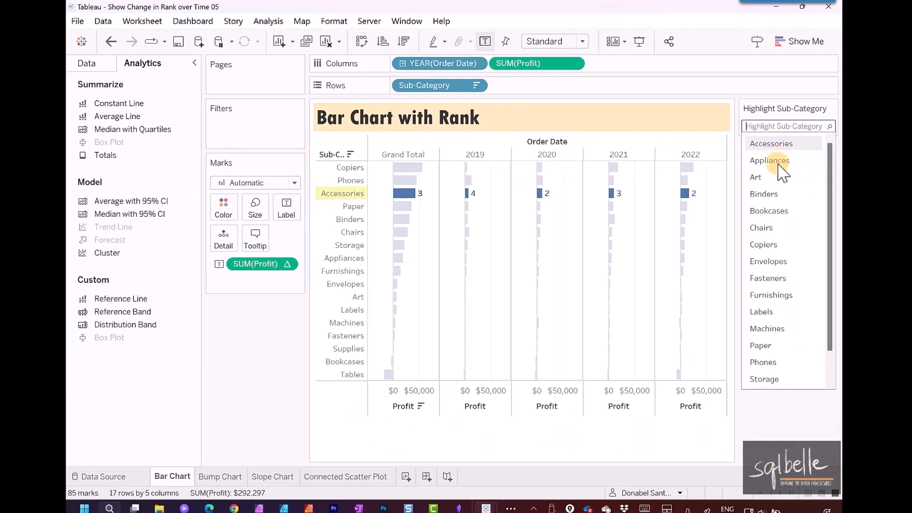
left_click(778, 145)
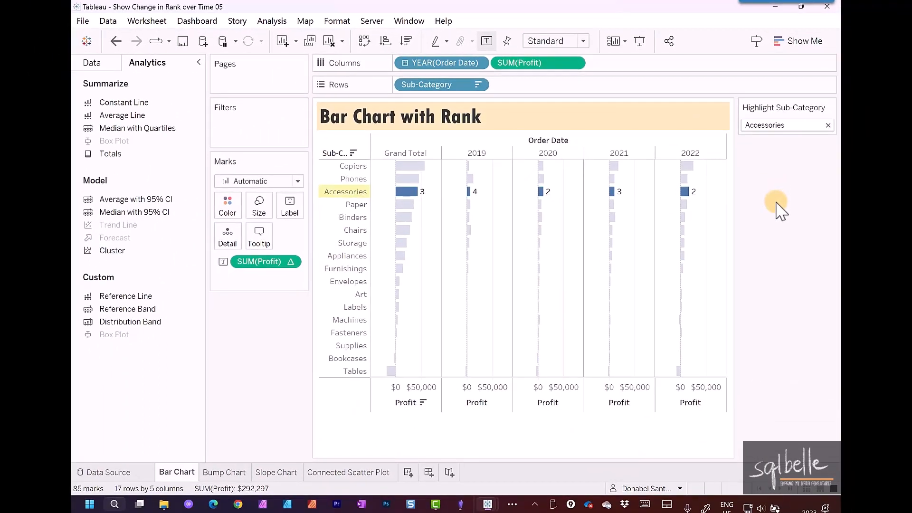
Duplicate the Bar Chart worksheet and clear the Accessories highlight in the copy
right_click(178, 473)
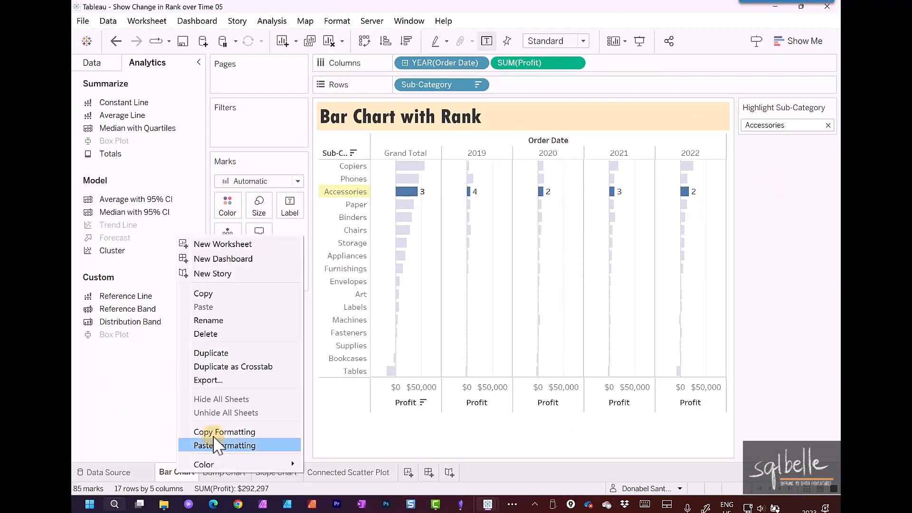
left_click(224, 352)
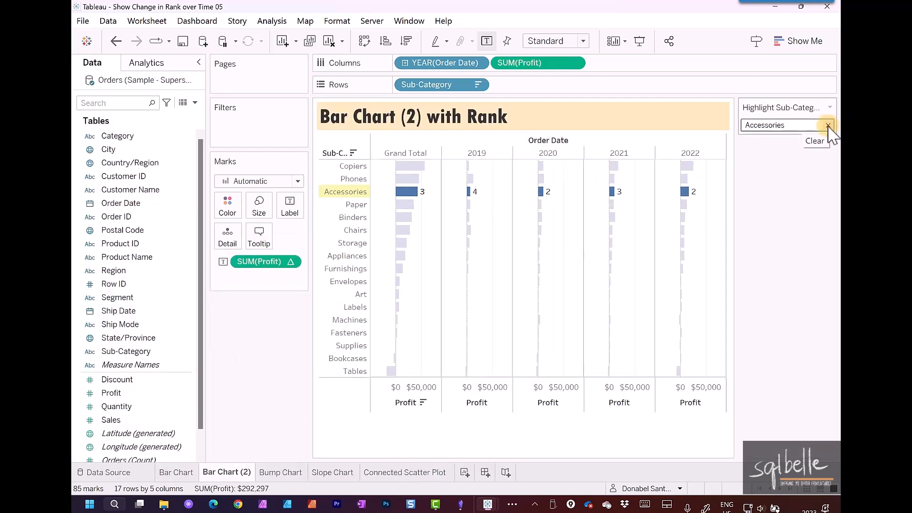
left_click(828, 126)
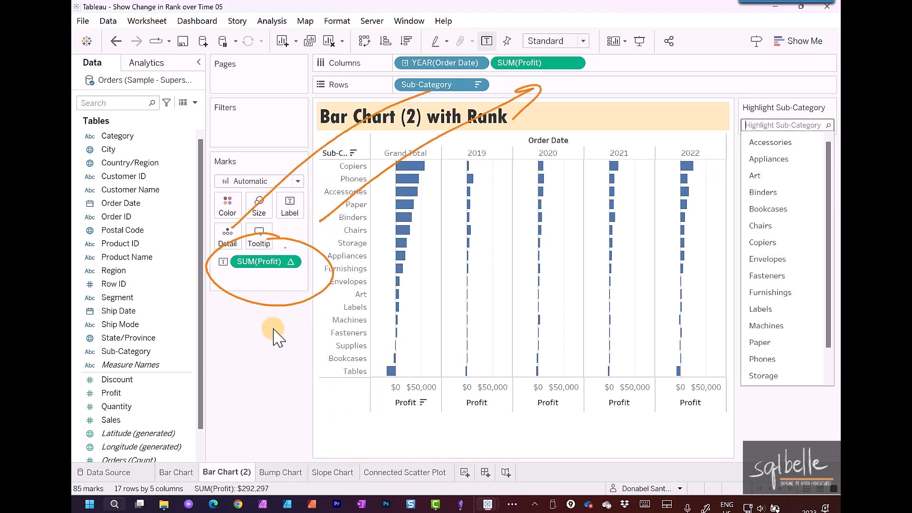
Move the ranked SUM(Profit) pill from Label to Rows, and move Sub-Category from Rows to Detail
mouse_move(259, 263)
left_mouse_down()
mouse_move(257, 270)
mouse_move(531, 114)
mouse_move(551, 90)
left_mouse_up()
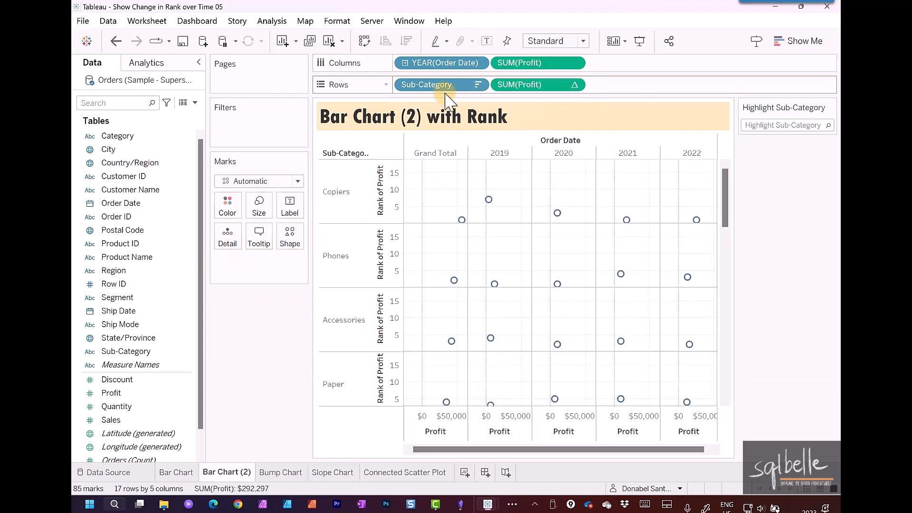
left_click_drag(420, 86, 239, 281)
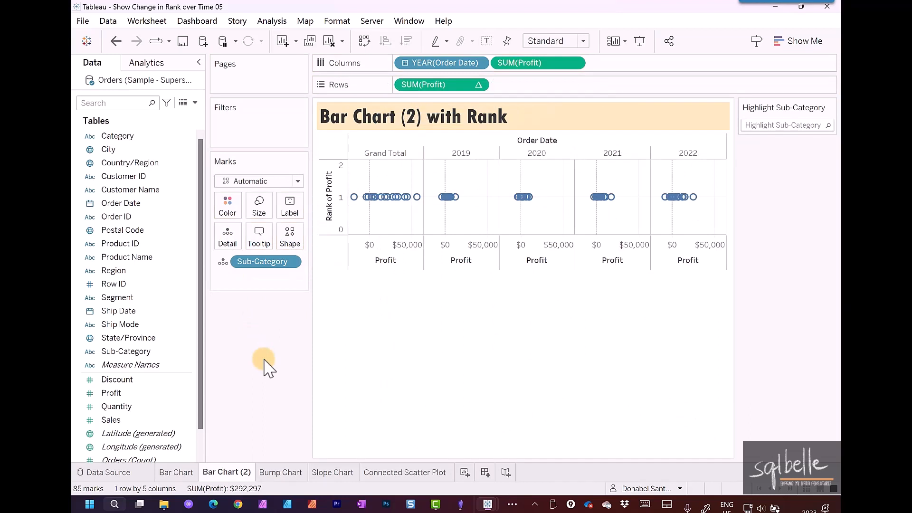
Check the bar layout on the original Bar Chart worksheet, then return to Bar Chart (2)
left_click(178, 472)
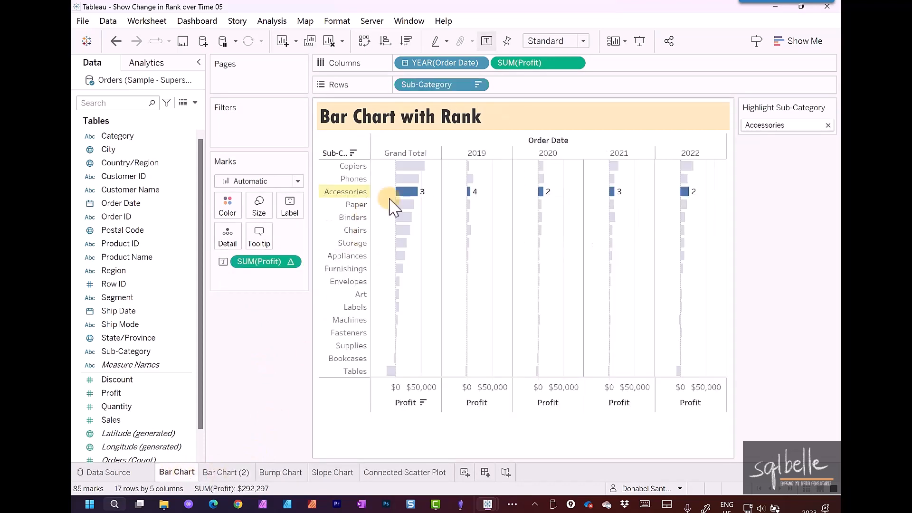
mouse_move(397, 193)
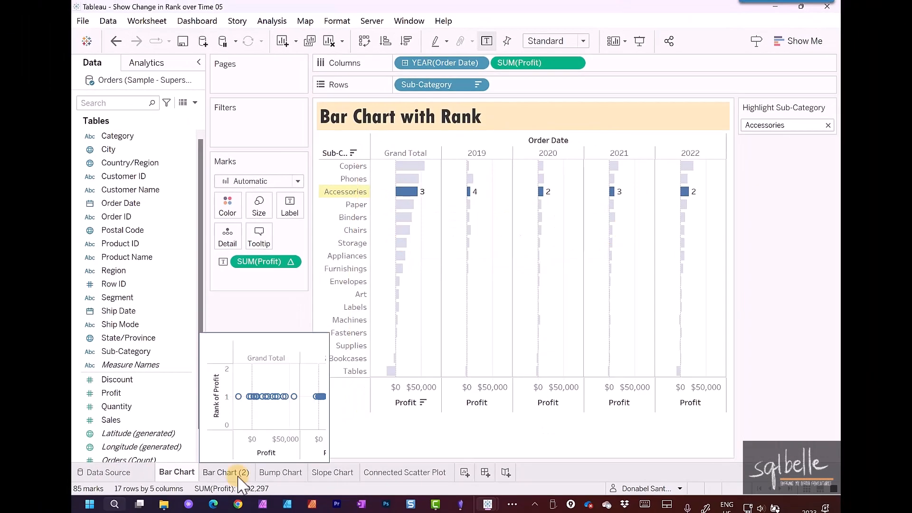
left_click(238, 477)
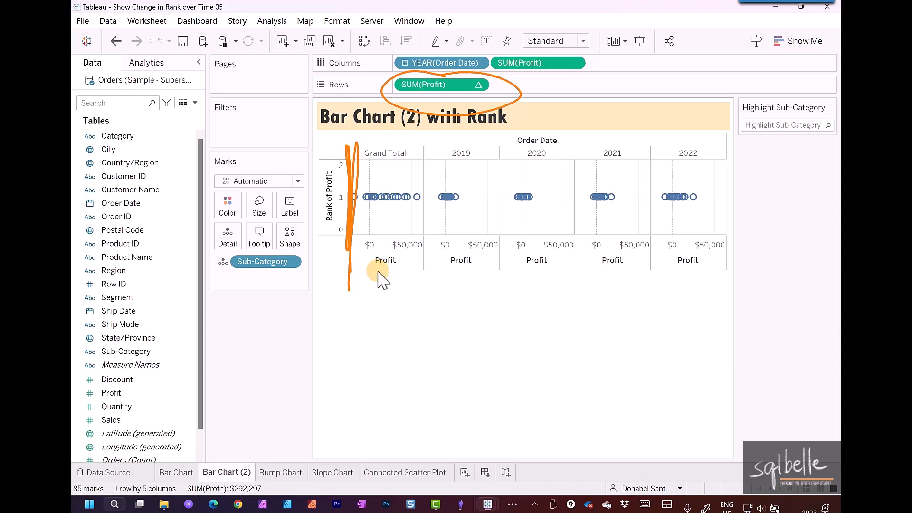
Convert the ranked SUM(Profit) pill on Rows to Discrete and accept the grand totals warning
left_click(478, 84)
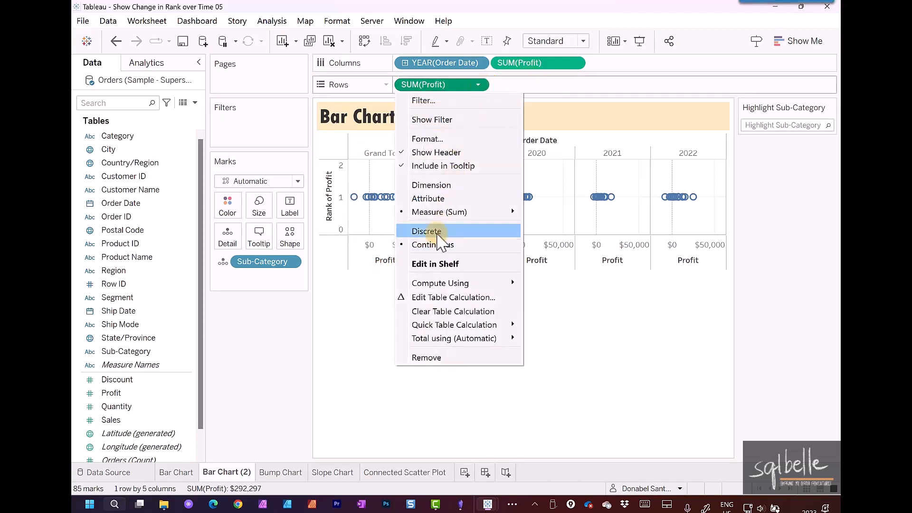
left_click(432, 232)
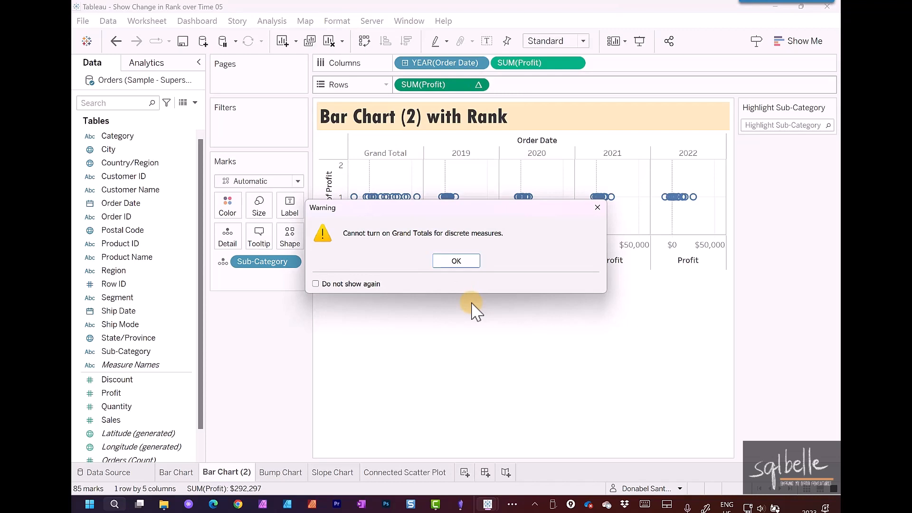
left_click(457, 265)
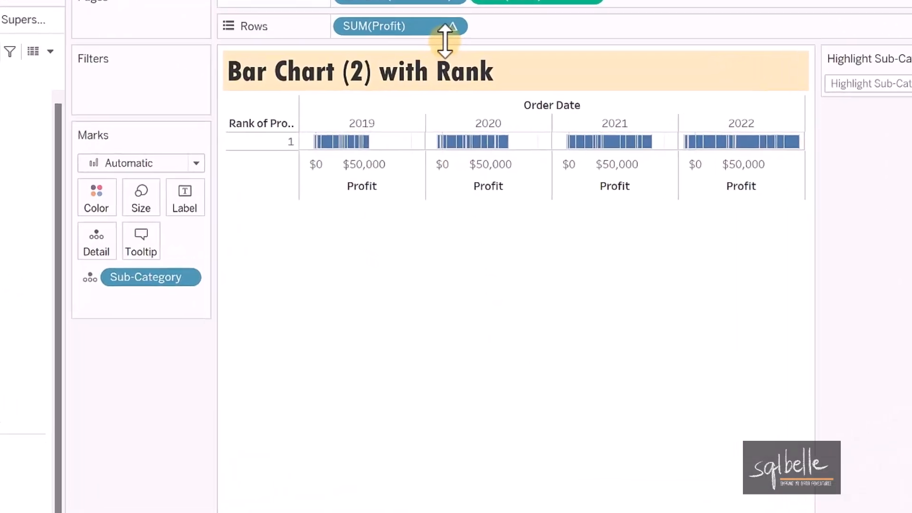
Set the ranked SUM(Profit) pill on Rows to compute using Sub-Category
left_click(452, 27)
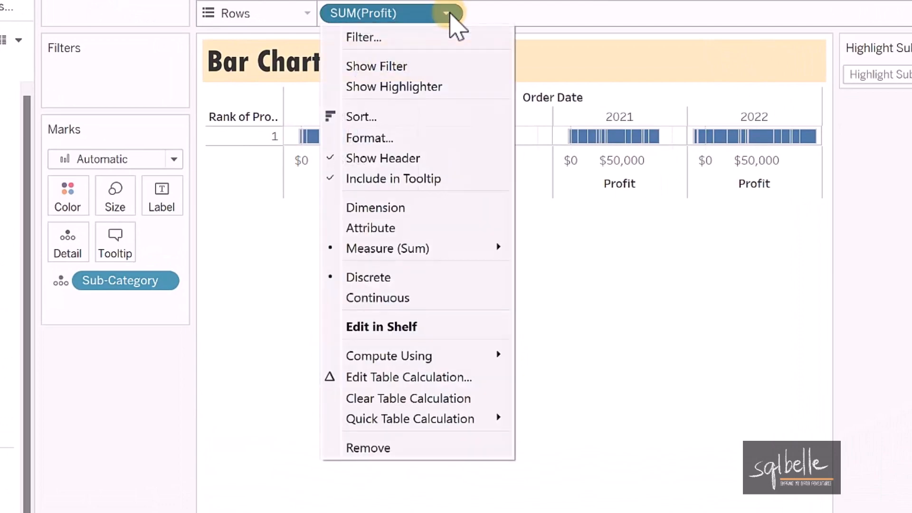
mouse_move(447, 371)
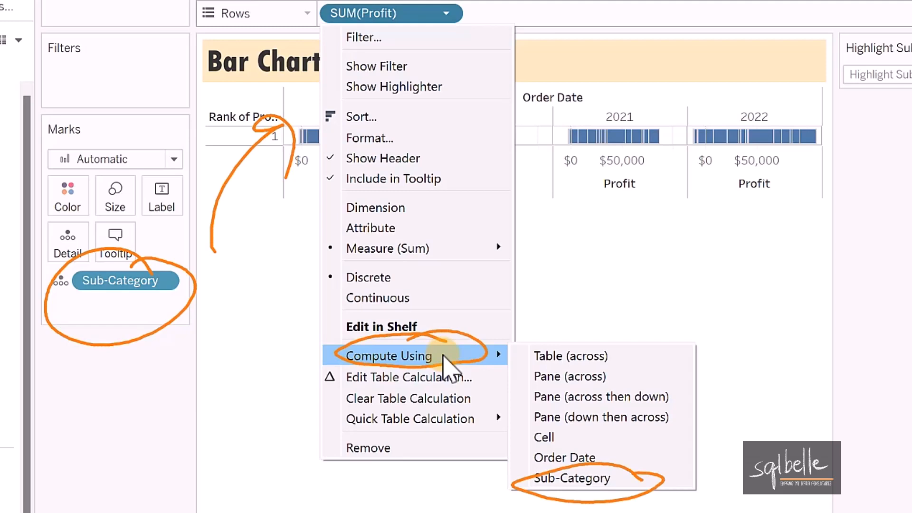
left_click(433, 11)
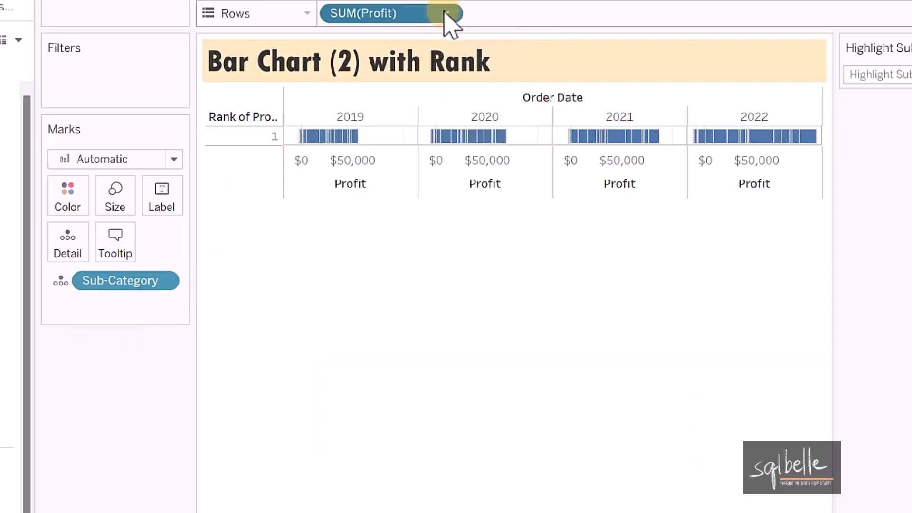
left_click(446, 13)
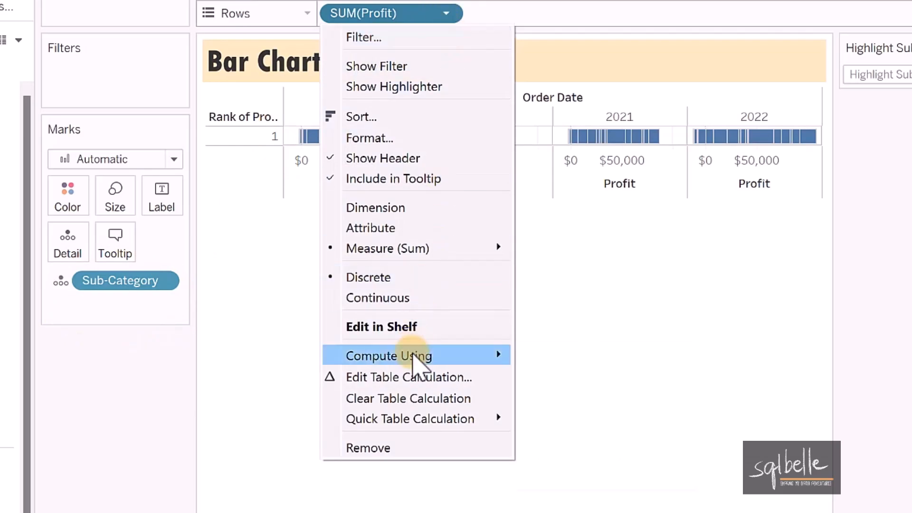
mouse_move(419, 357)
left_click(596, 480)
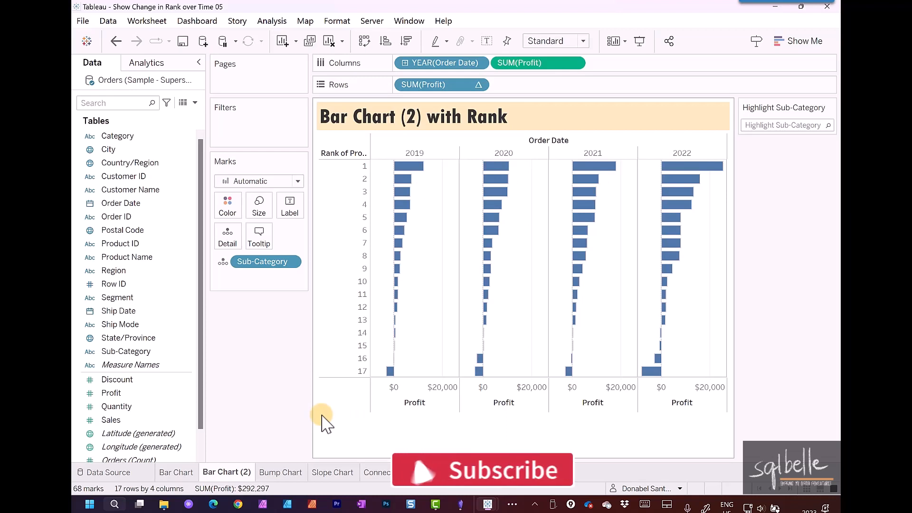
Copy the ranked SUM(Profit) pill from Rows to Label, and change Sub-Category from Detail to Label
left_click(449, 90)
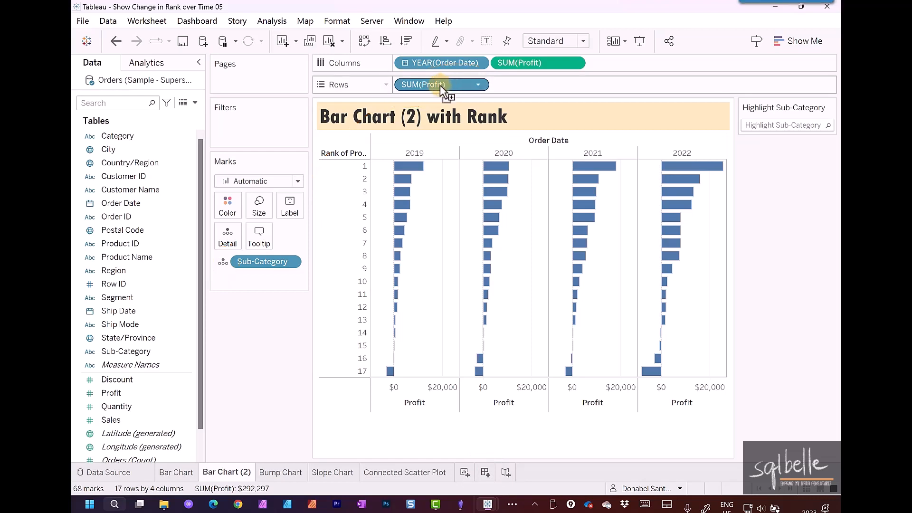
left_click_drag(440, 85, 290, 209)
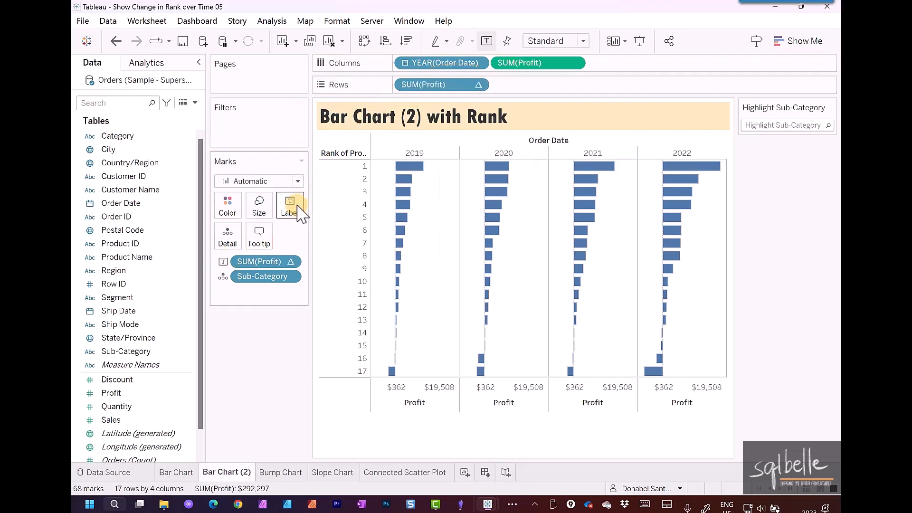
left_click(224, 280)
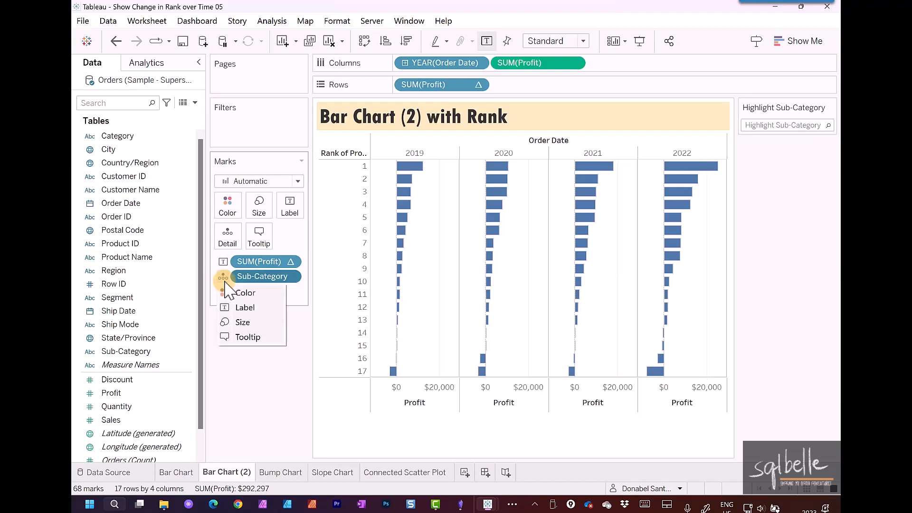
left_click(239, 309)
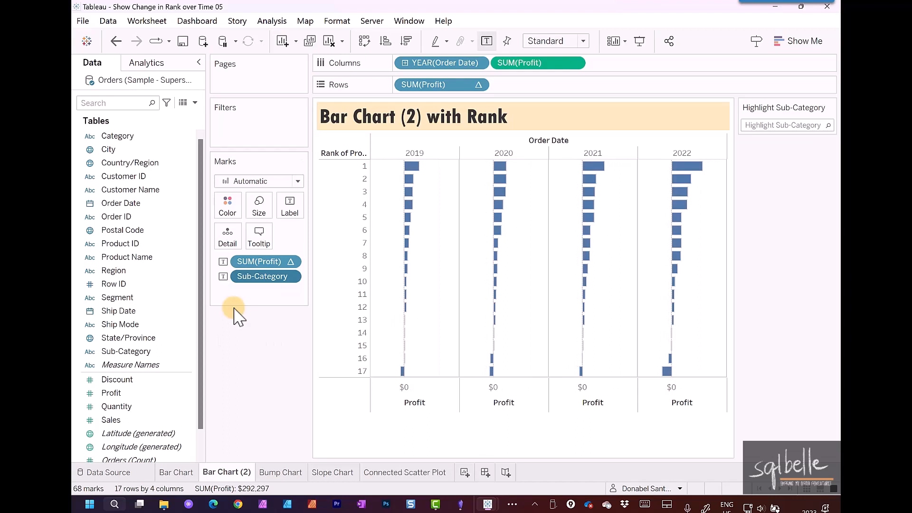
Edit the mark label to read "#<Rank of SUM(Profit)> <Sub-Category>" on one line, and open the Sub-Category highlighter
left_click(291, 209)
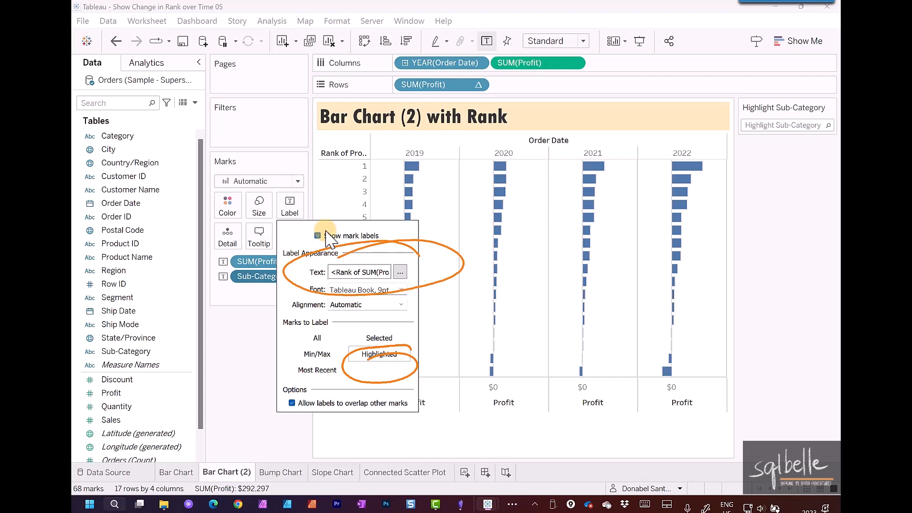
left_click(300, 210)
left_click(300, 210)
left_click(400, 272)
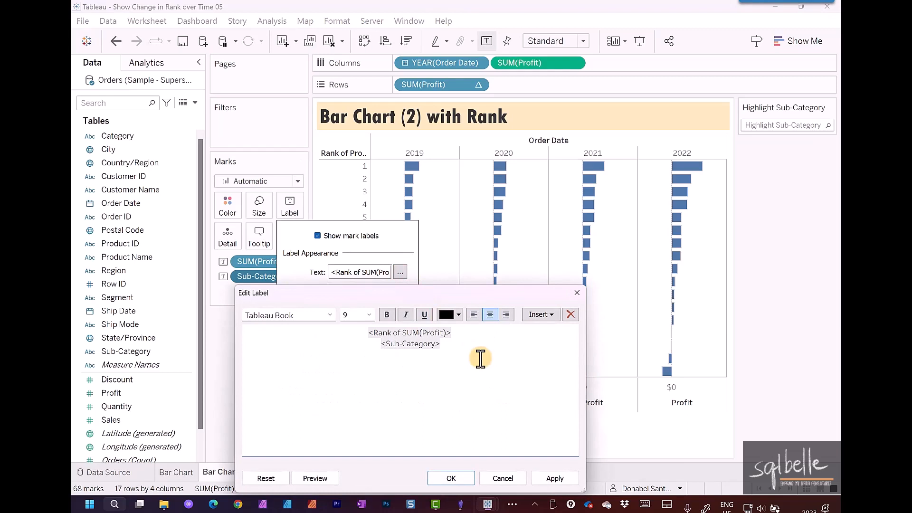
left_click(451, 333)
key("Delete")
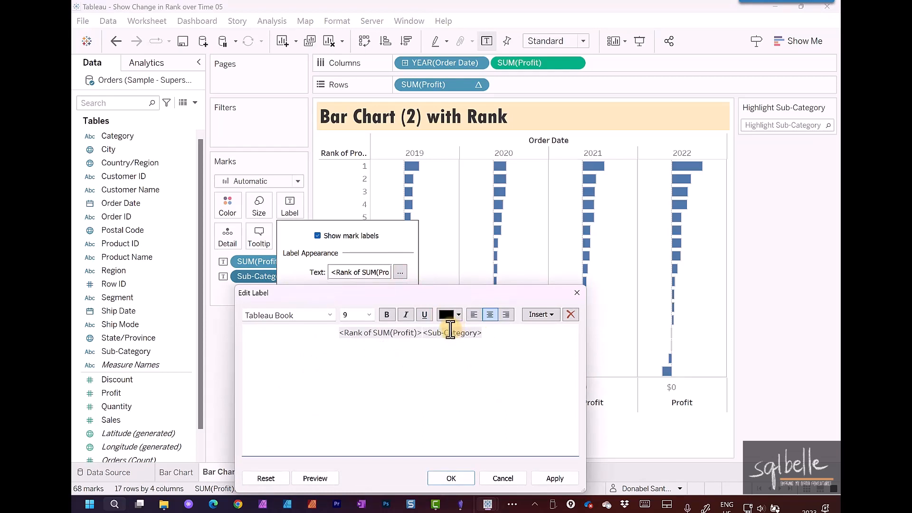
left_click(339, 333)
type("#")
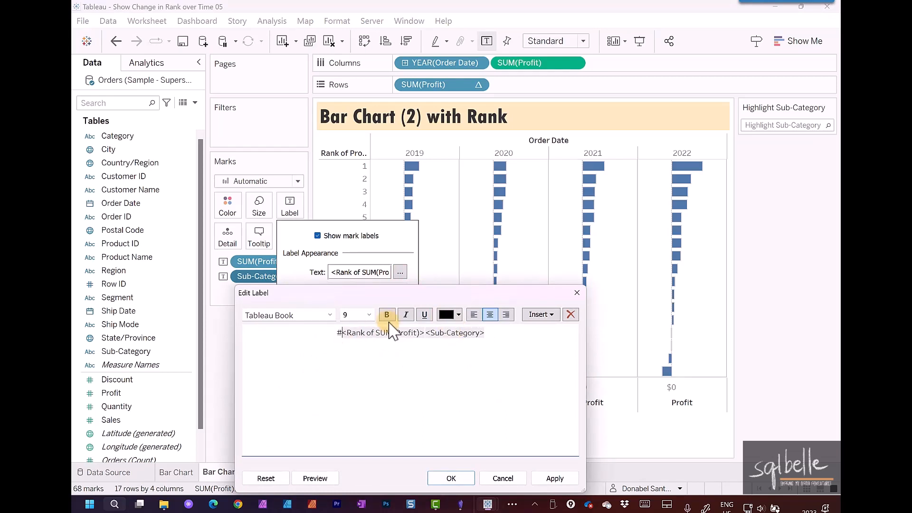
left_click(447, 479)
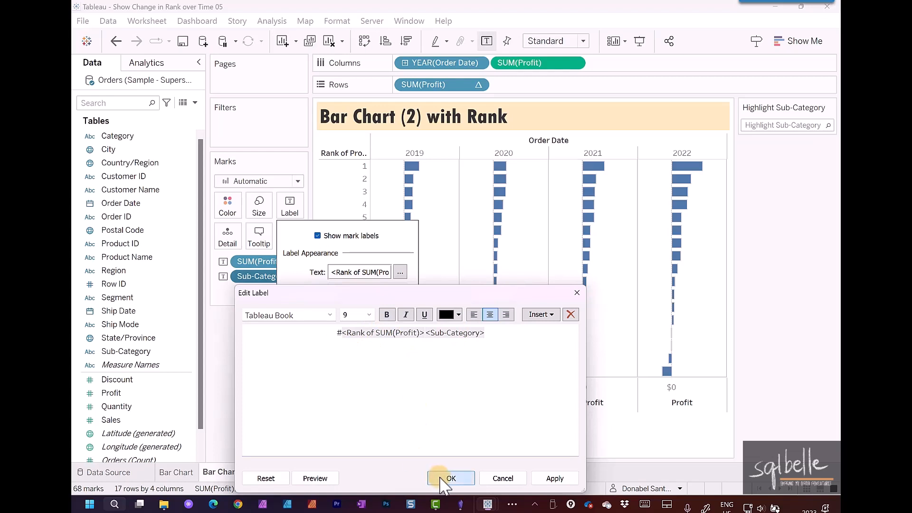
left_click(274, 376)
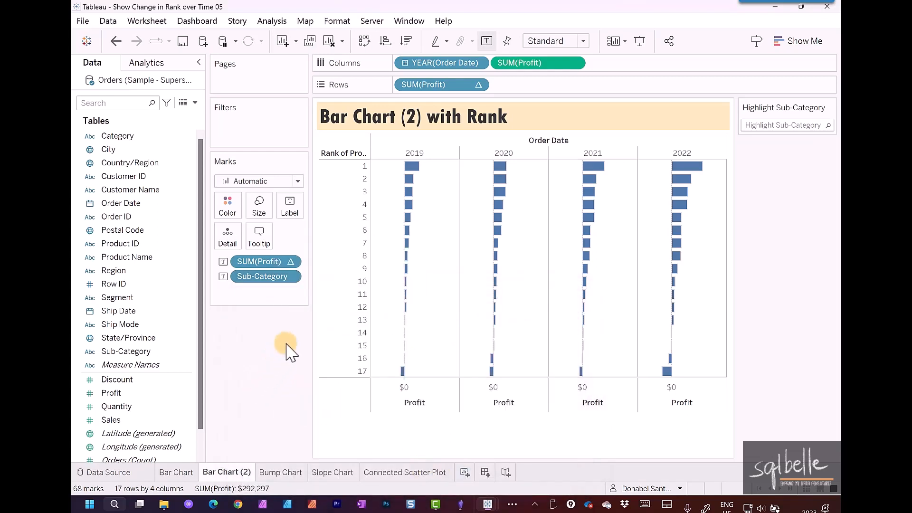
left_click(762, 130)
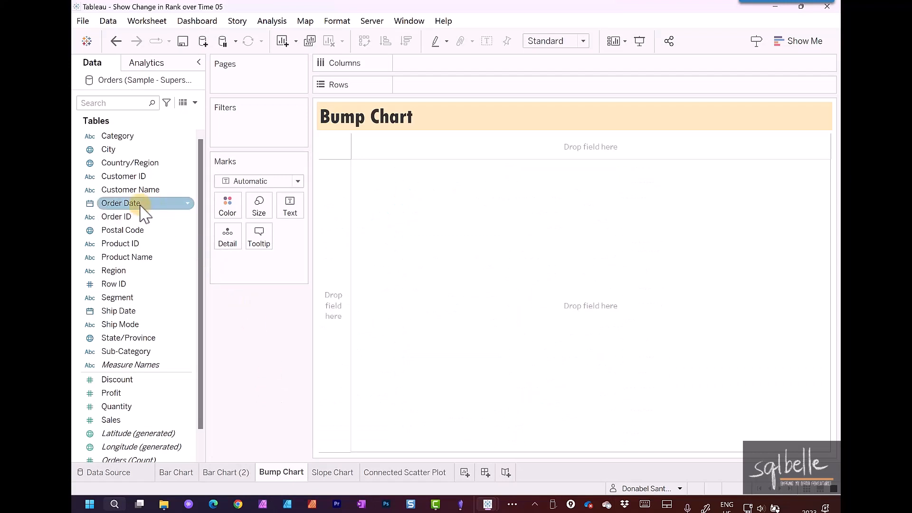
On the Bump Chart worksheet, plot SUM(Profit) by YEAR(Order Date) with Sub-Category on Detail, fitted to Entire View
left_click_drag(148, 204, 443, 59)
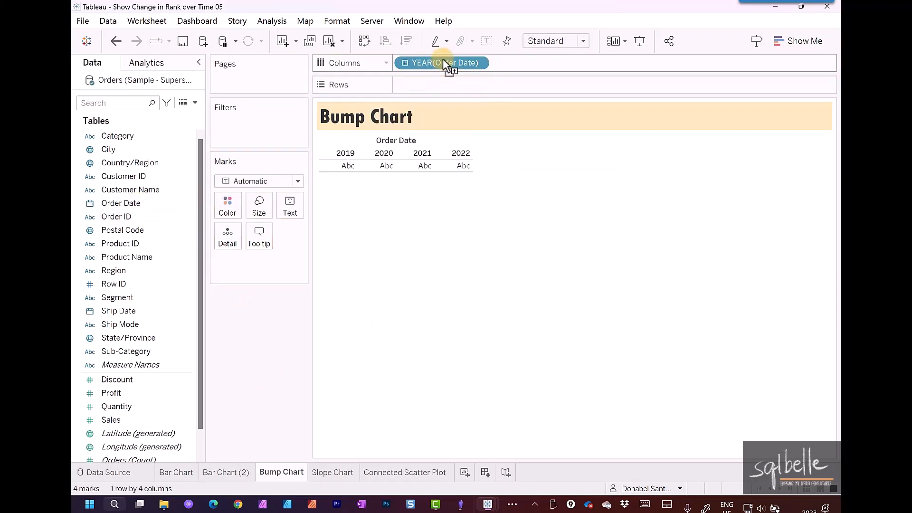
left_click(135, 354)
left_click_drag(118, 396, 429, 93)
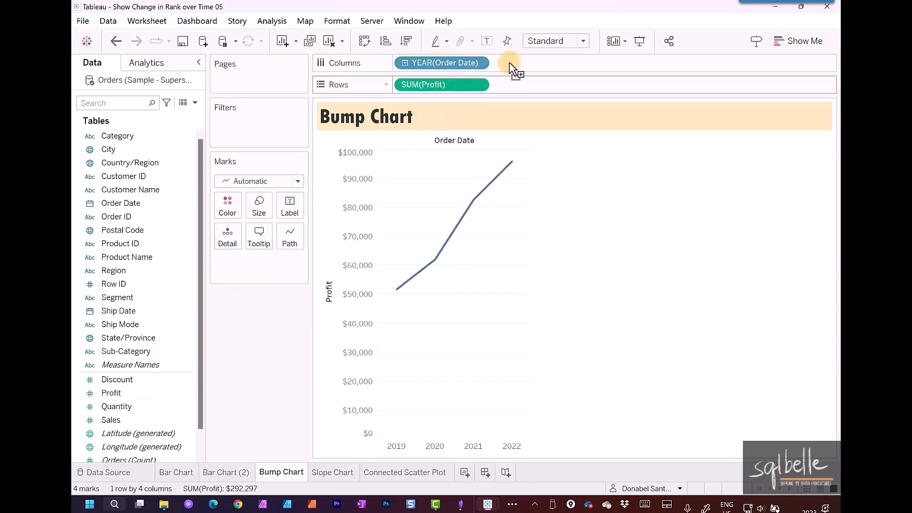
left_click(561, 42)
left_click(556, 87)
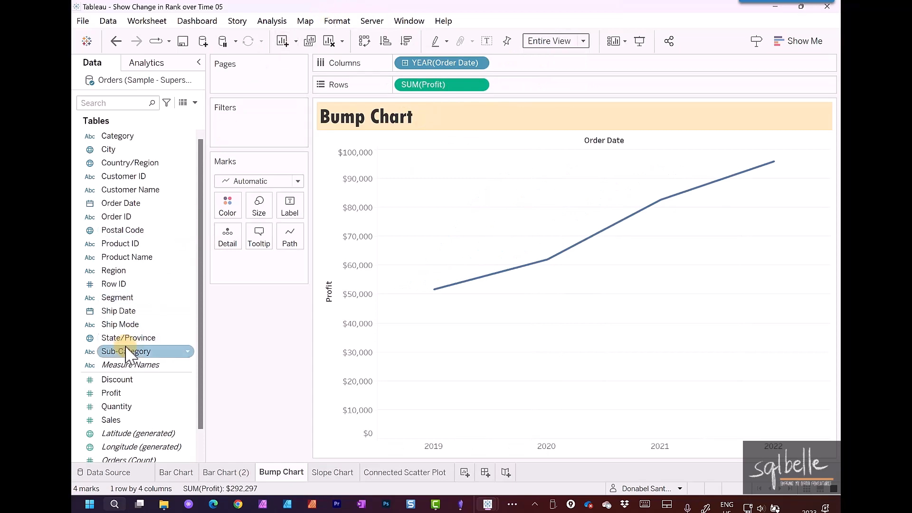
left_click_drag(128, 352, 231, 248)
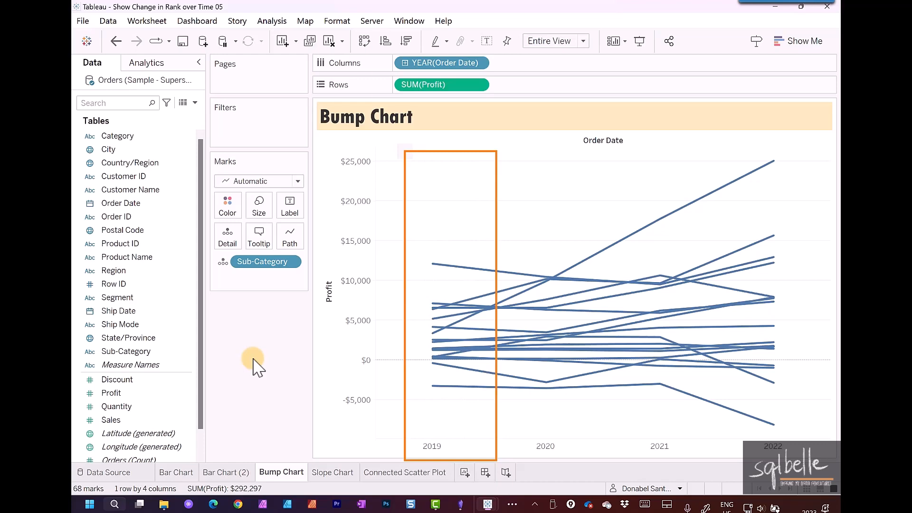
Apply the Rank quick table calculation to SUM(Profit) on Rows and inspect the resulting lines
left_click(478, 86)
mouse_move(486, 314)
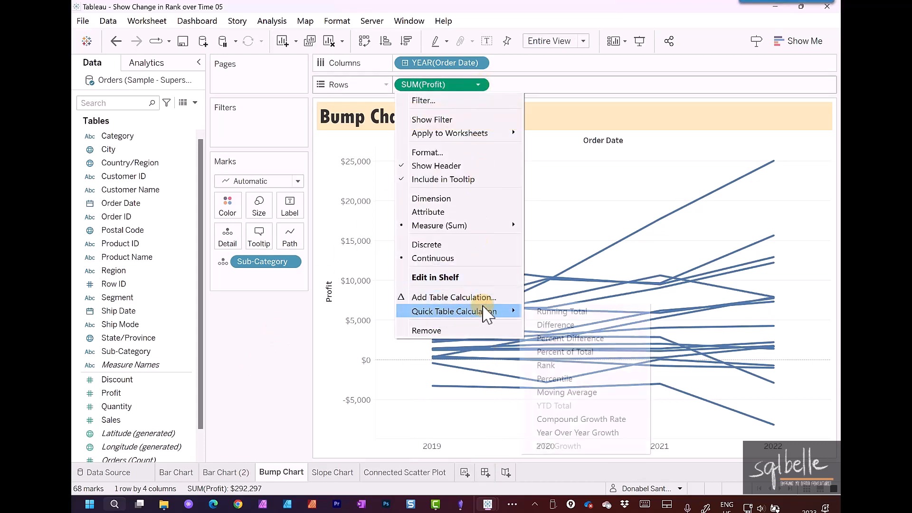
left_click(599, 366)
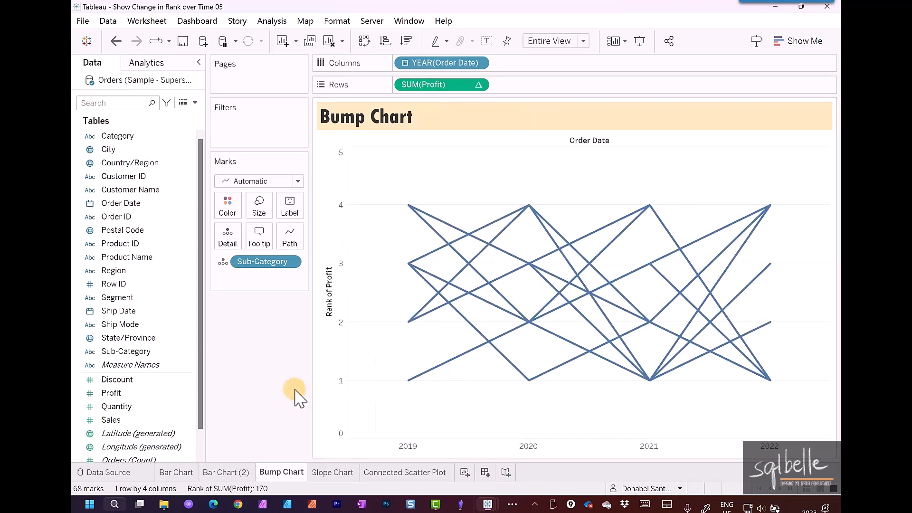
mouse_move(409, 207)
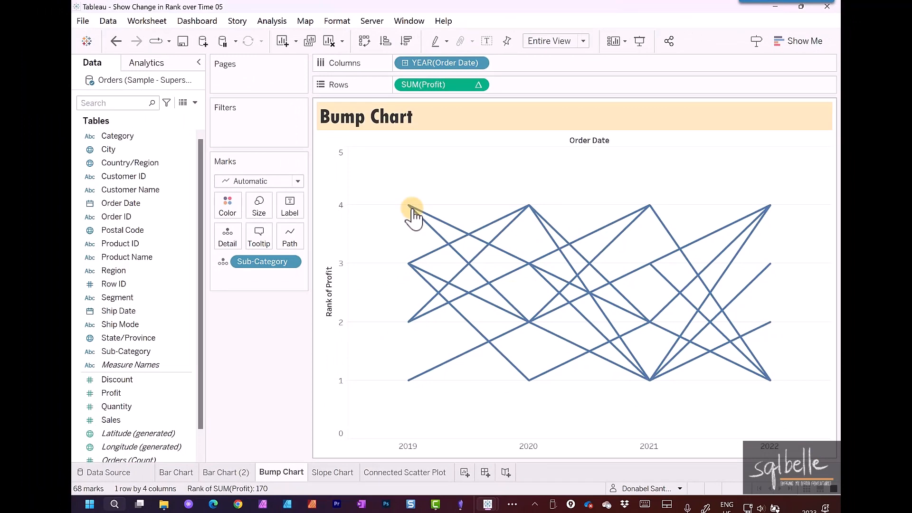
Duplicate the Bump Chart worksheet as a crosstab and open the copy
right_click(288, 480)
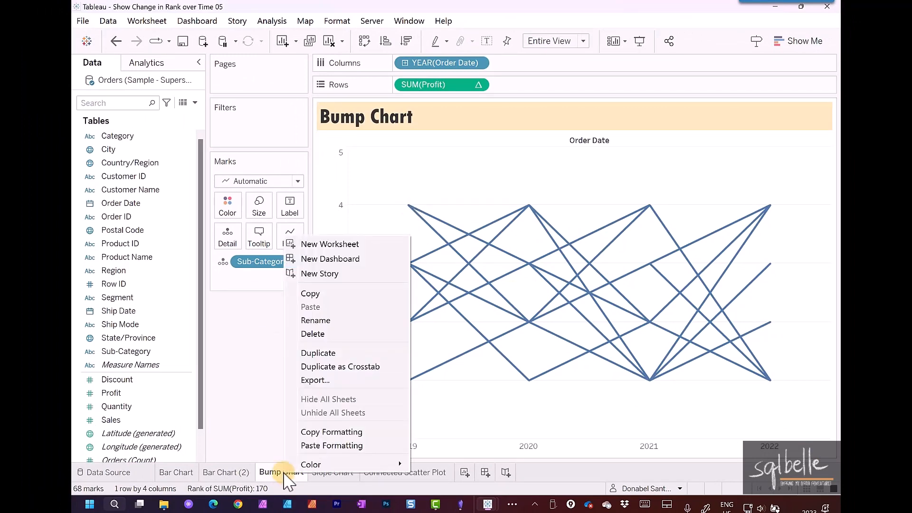
left_click(354, 368)
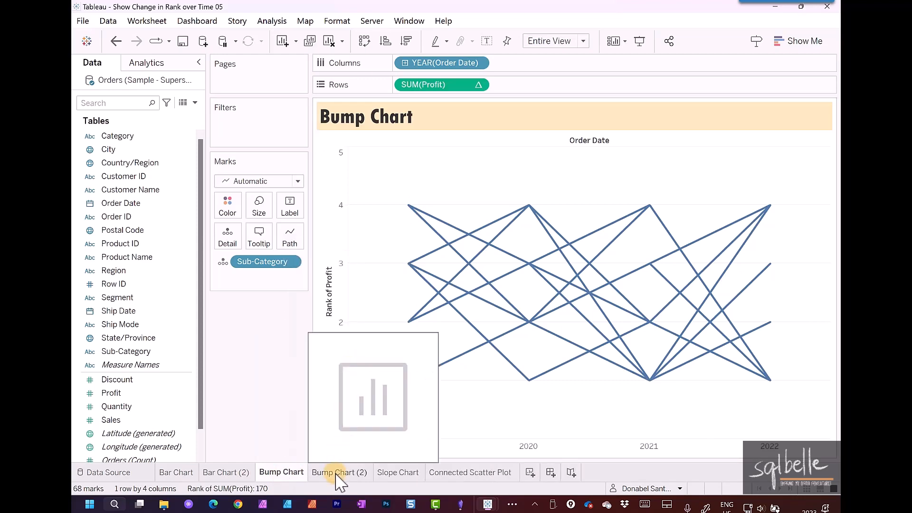
left_click(336, 474)
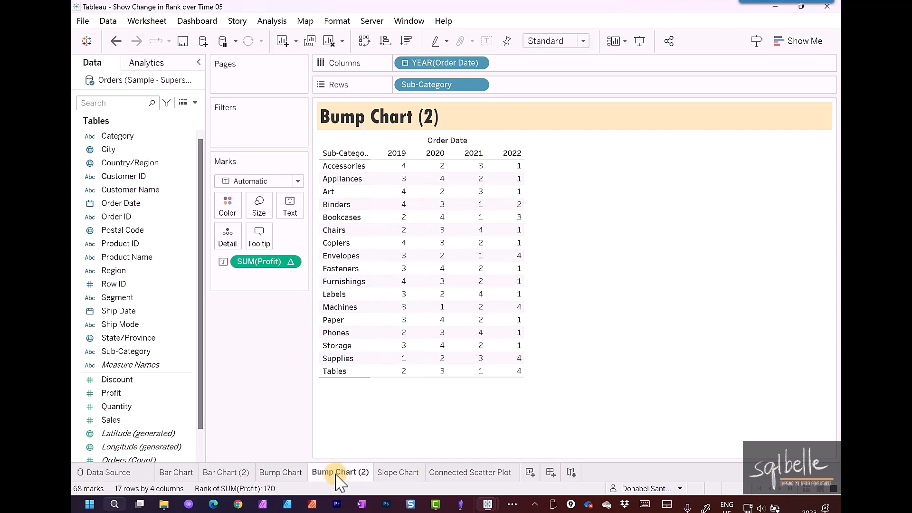
Set the crosstab's ranked SUM(Profit) to compute using Sub-Category
left_click(291, 262)
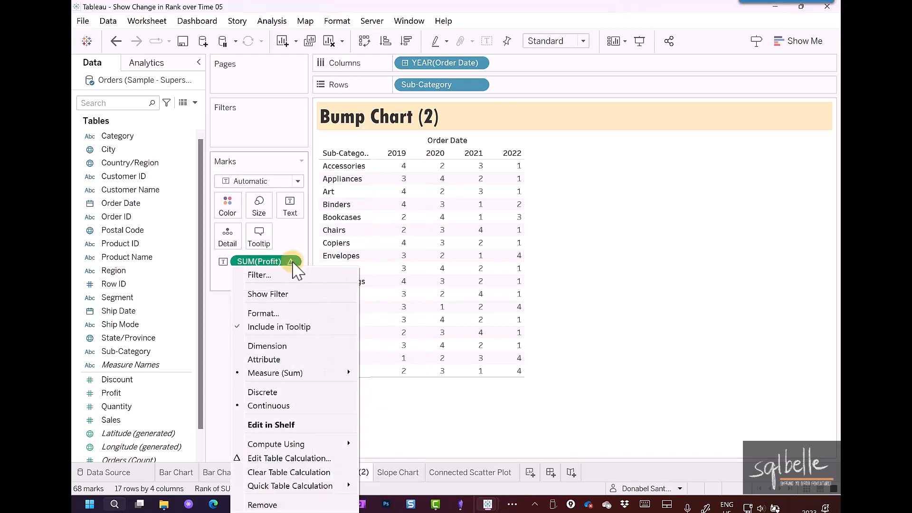
mouse_move(299, 446)
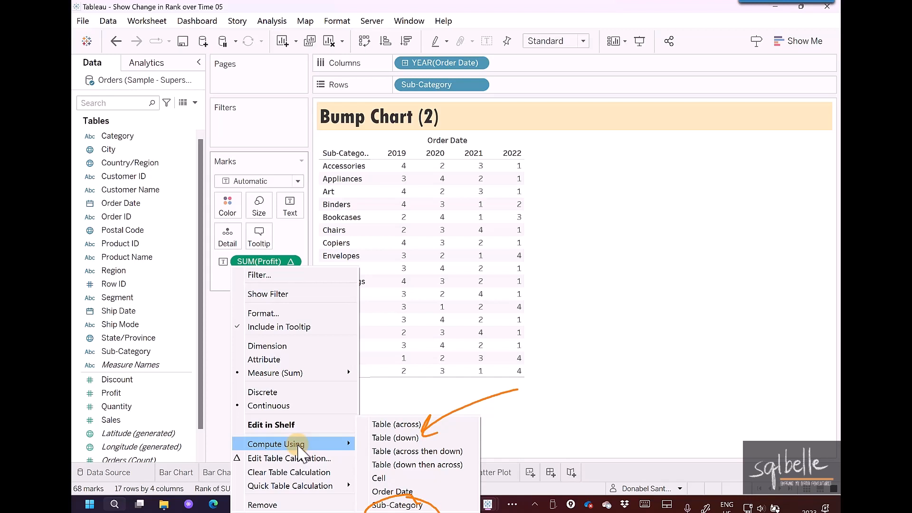
left_click(296, 261)
left_click(296, 261)
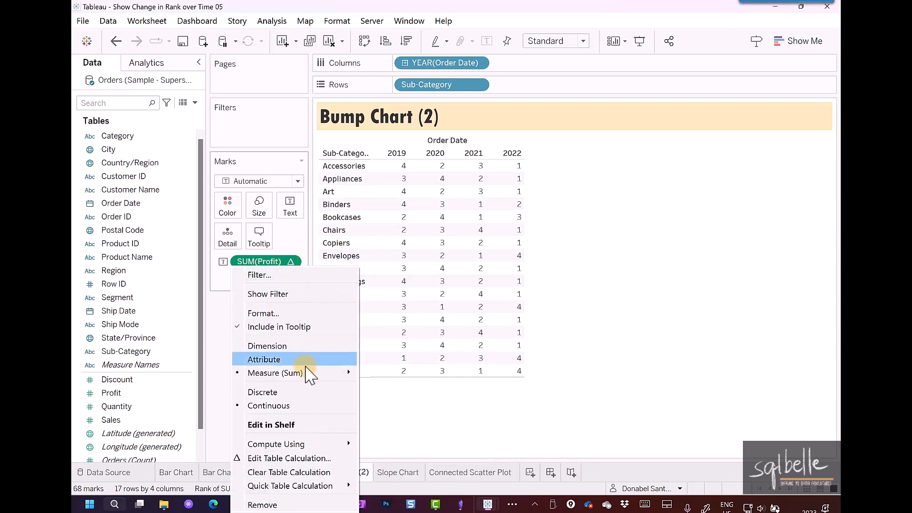
left_click(390, 491)
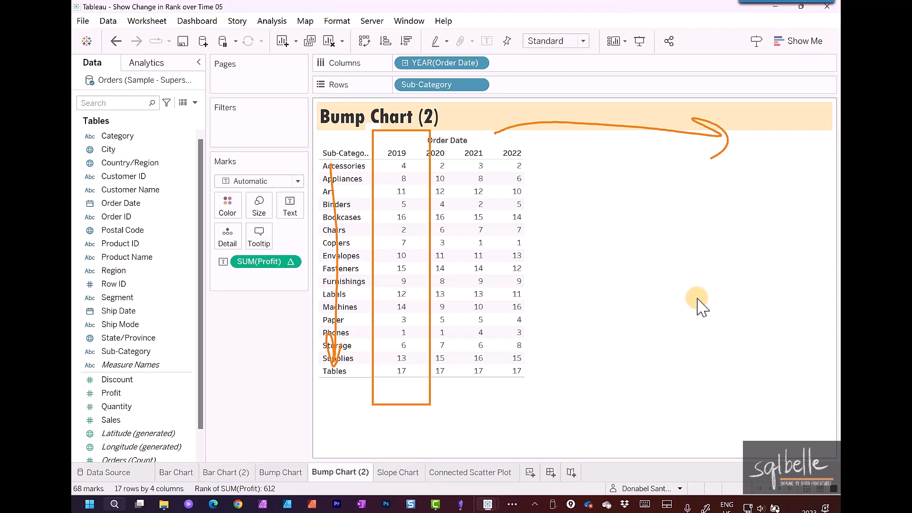
Return to the Bump Chart worksheet and compute its ranked SUM(Profit) using Sub-Category
left_click(284, 473)
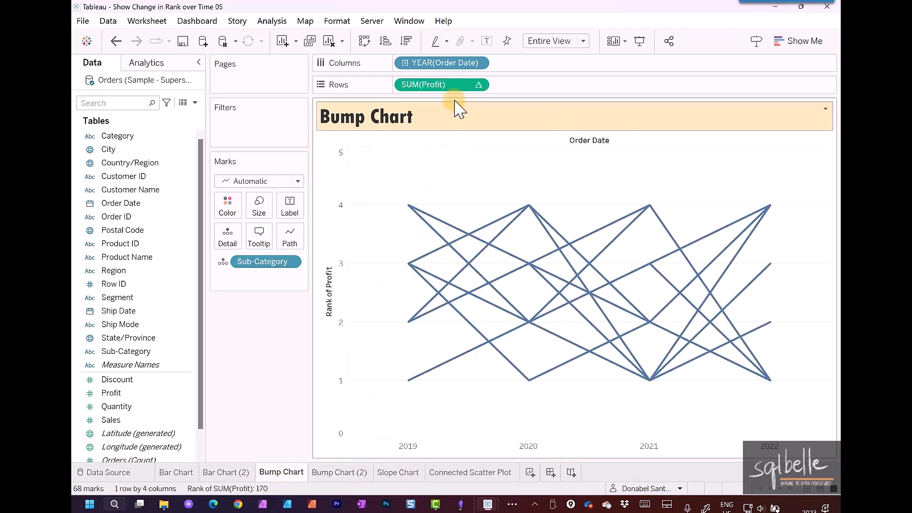
left_click(478, 85)
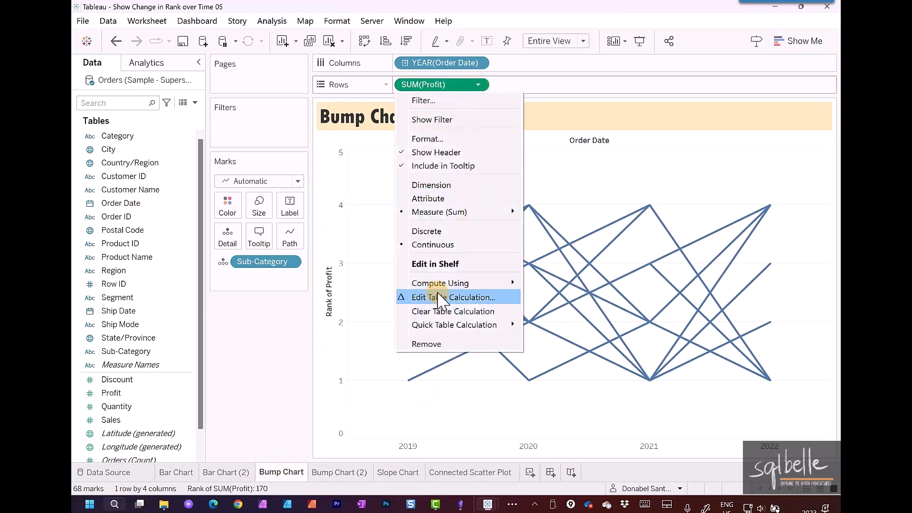
mouse_move(505, 284)
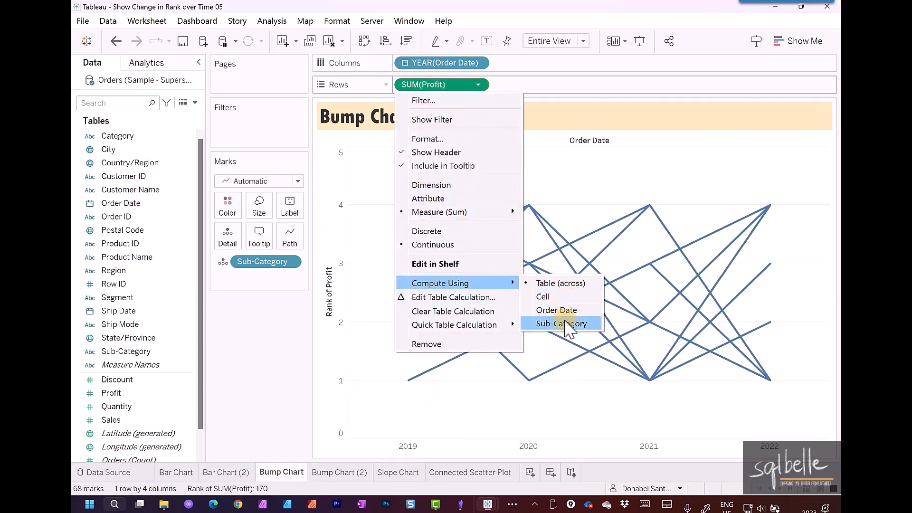
left_click(566, 323)
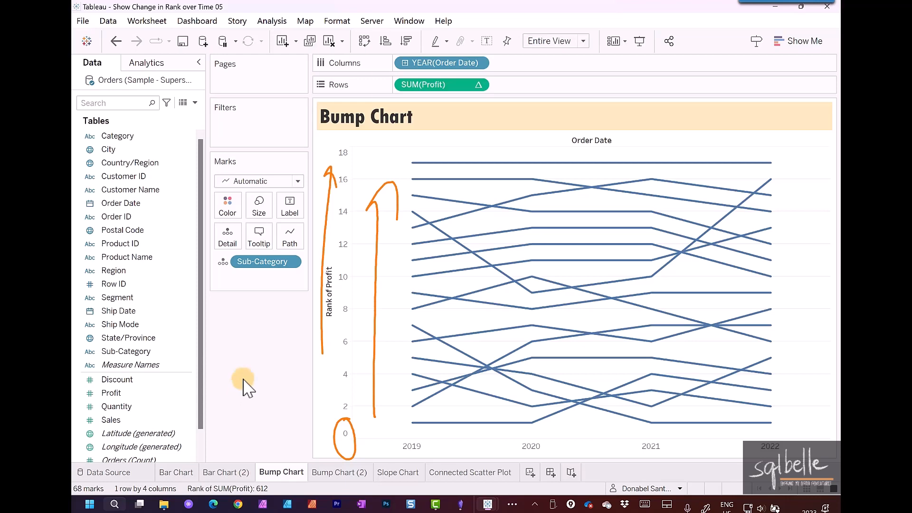
Reverse the scale of the Rank of Profit axis
right_click(326, 203)
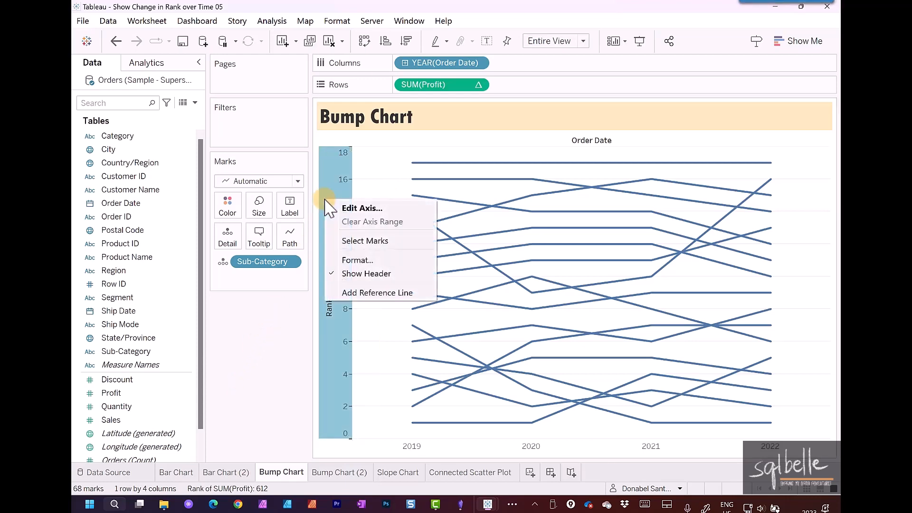
left_click(360, 209)
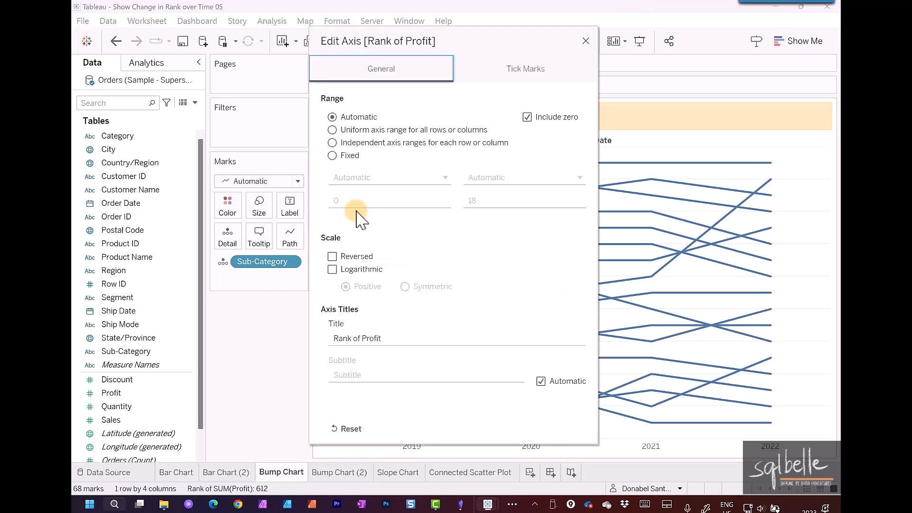
left_click(333, 256)
left_click(586, 42)
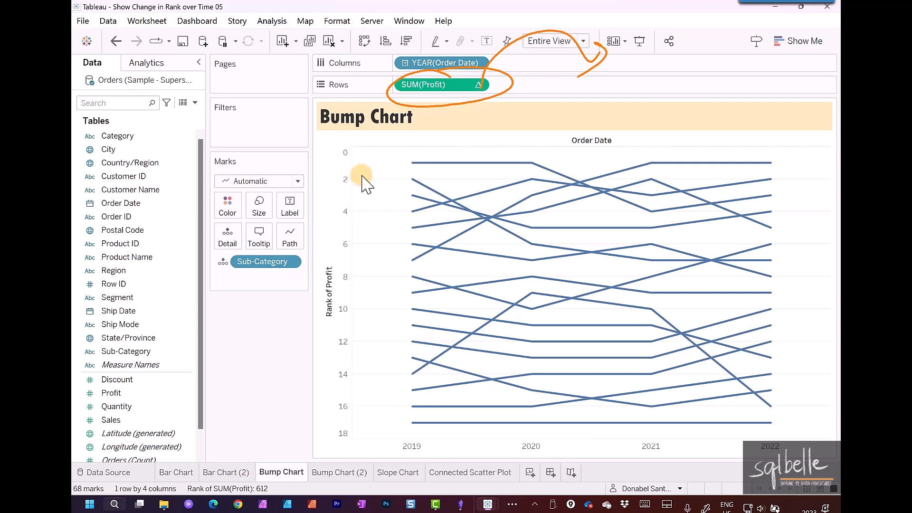
Duplicate the ranked SUM(Profit) on Rows and set the copy's mark type to Circle
left_click_drag(425, 86, 534, 87)
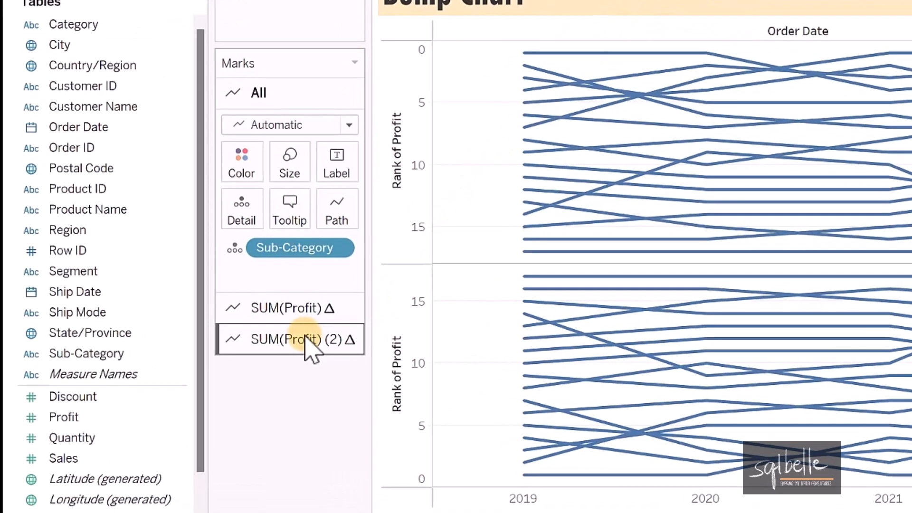
left_click(306, 334)
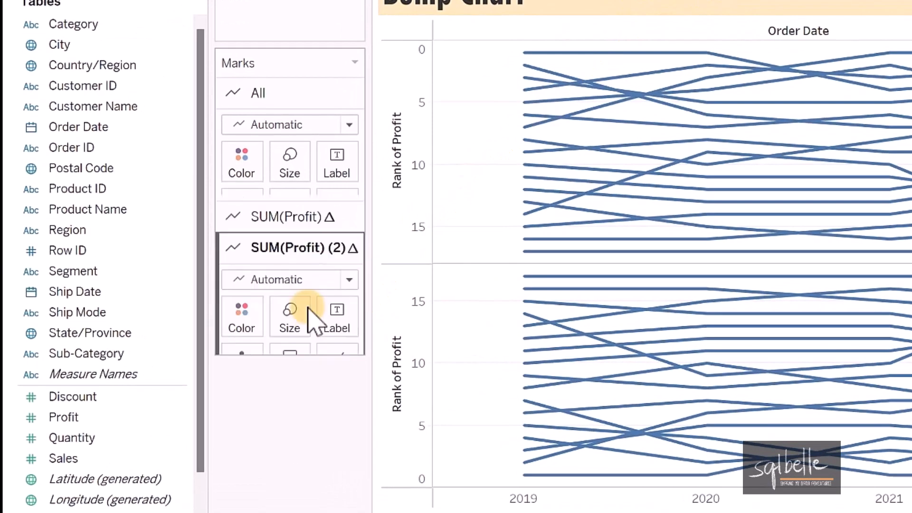
left_click(312, 192)
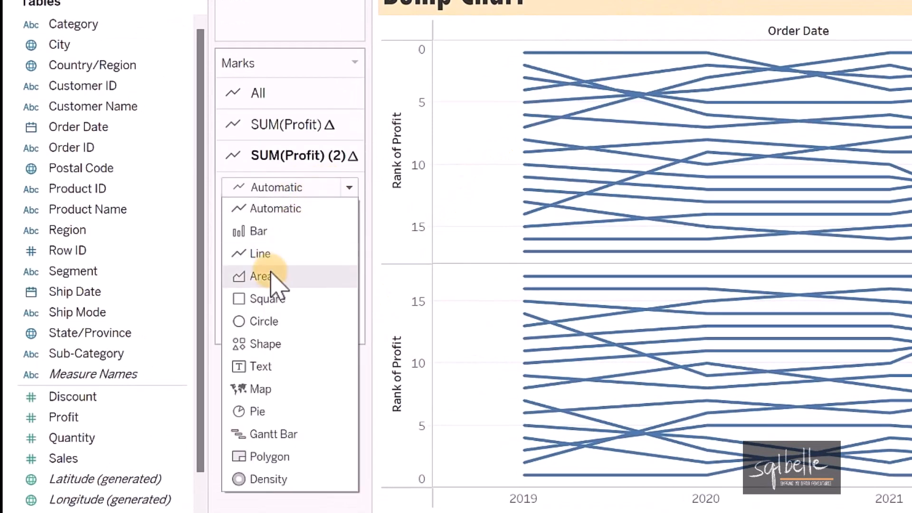
left_click(261, 321)
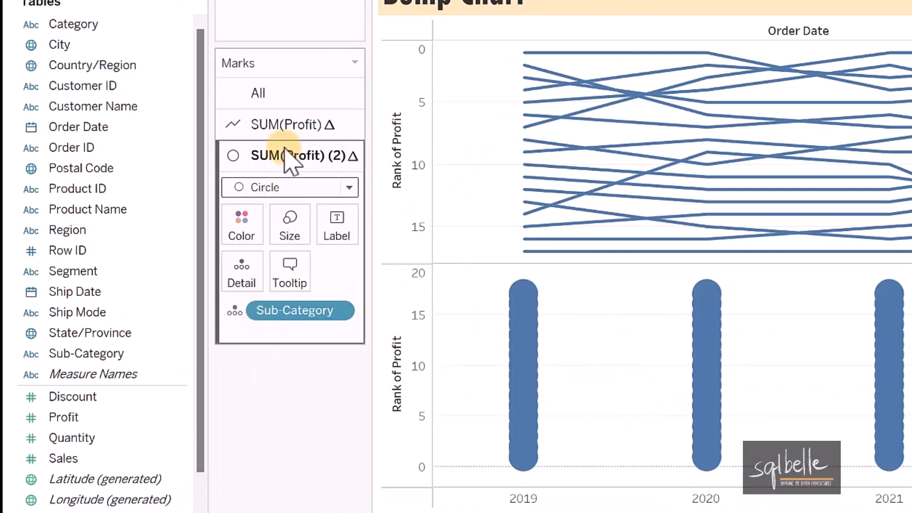
Set the mark type of the first SUM(Profit) explicitly to Line
left_click(287, 125)
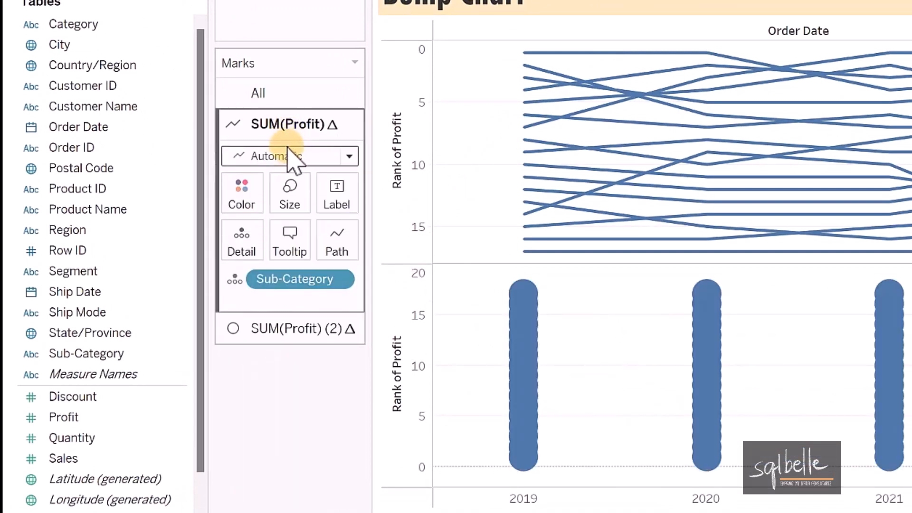
left_click(286, 158)
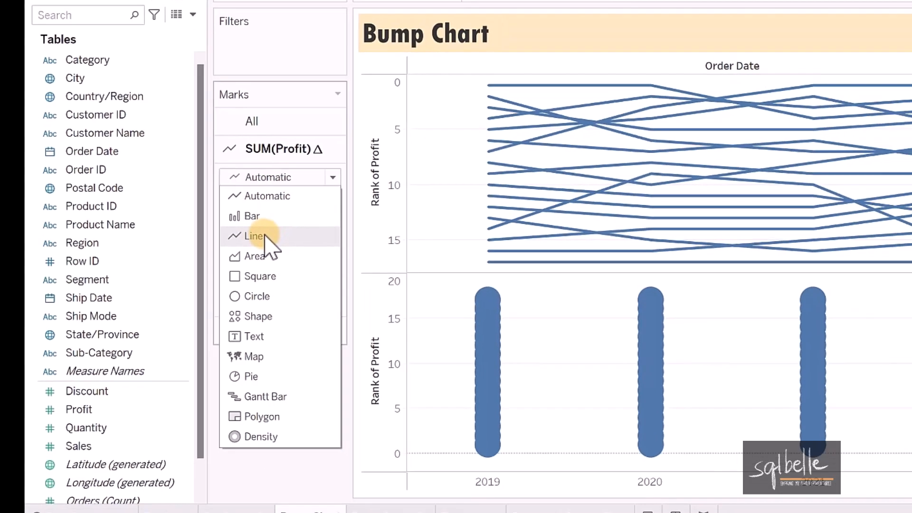
left_click(273, 223)
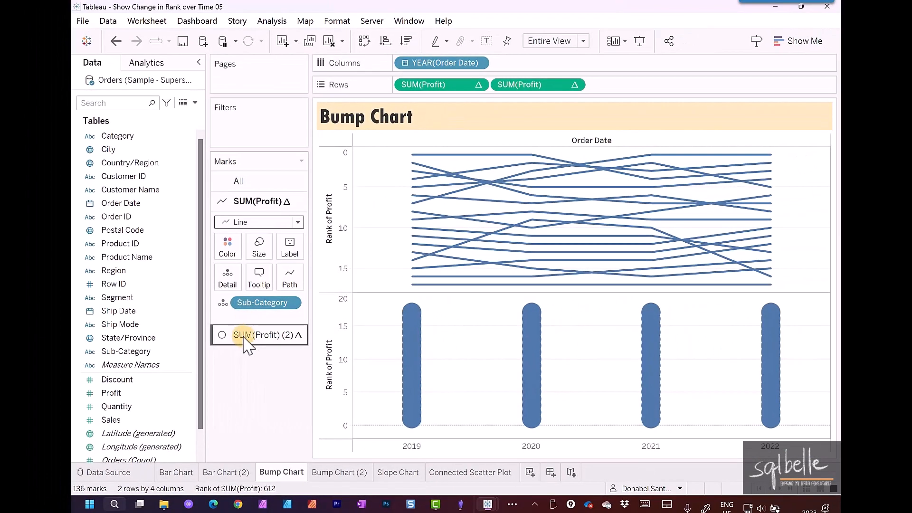
Label the circle marks with a copy of the ranked SUM(Profit) and align the labels to the horizontal center and vertical middle
left_click(244, 336)
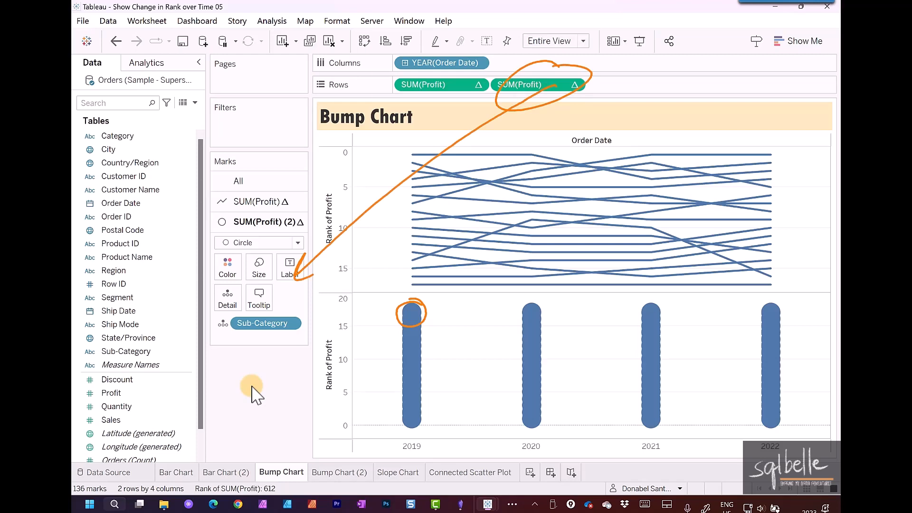
mouse_move(530, 85)
left_mouse_down()
mouse_move(311, 278)
mouse_move(290, 270)
left_mouse_up()
left_click(291, 271)
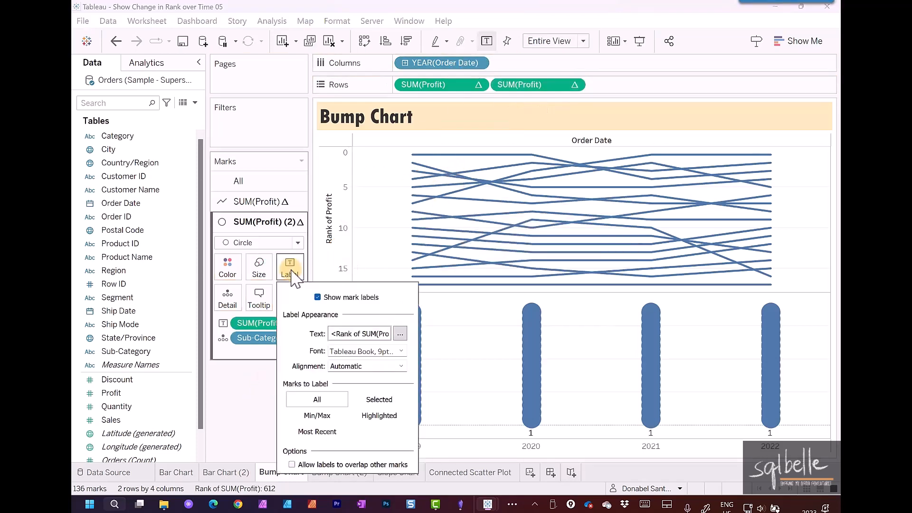
left_click(358, 374)
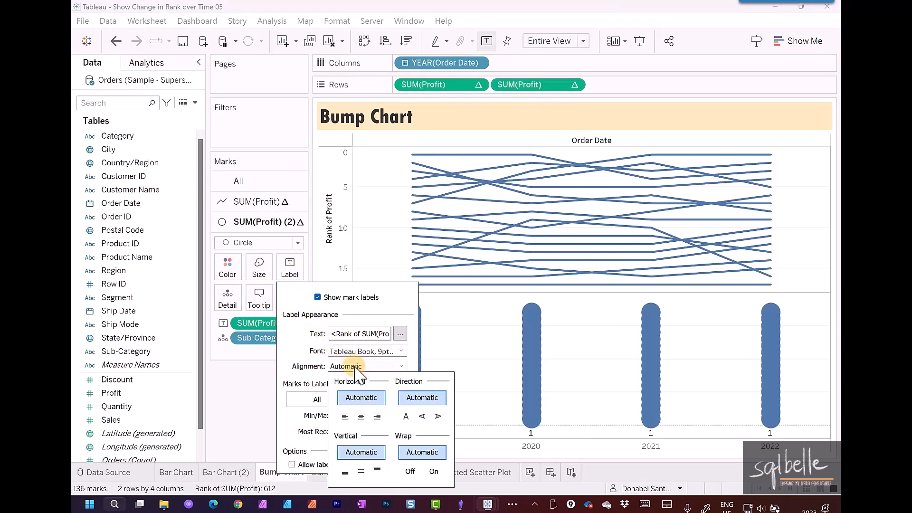
left_click(362, 417)
left_click(361, 471)
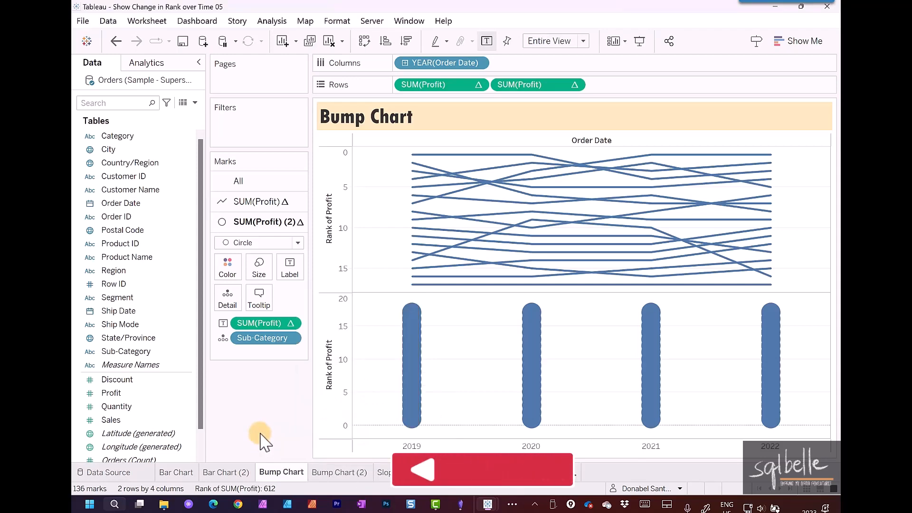
Reduce the size of the circle marks so they no longer overlap
left_click(259, 267)
left_click_drag(285, 298, 266, 298)
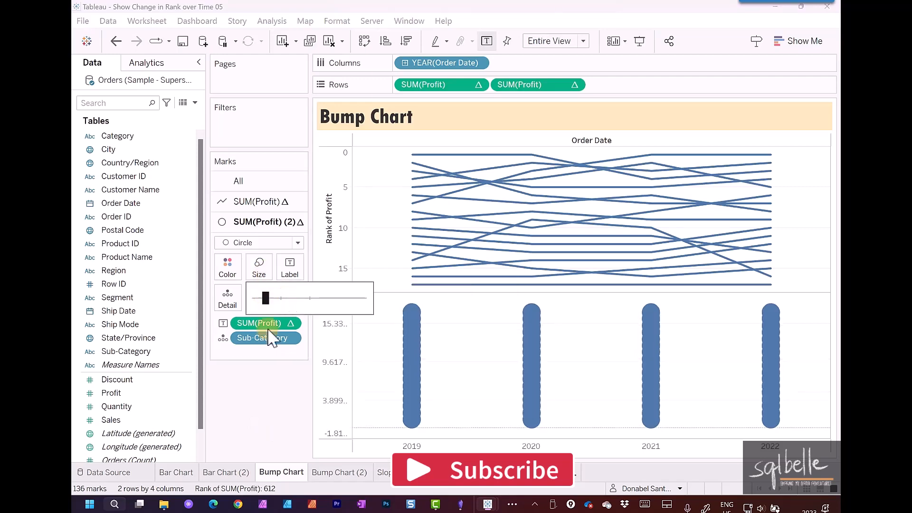
left_click(275, 402)
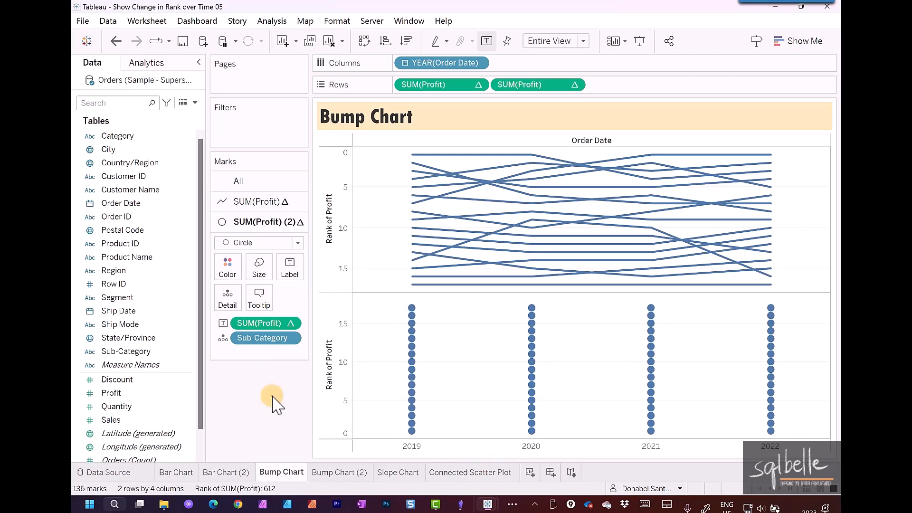
Combine the two SUM(Profit) measures on a dual axis and enlarge the circles so the rank labels fit inside
left_click(574, 85)
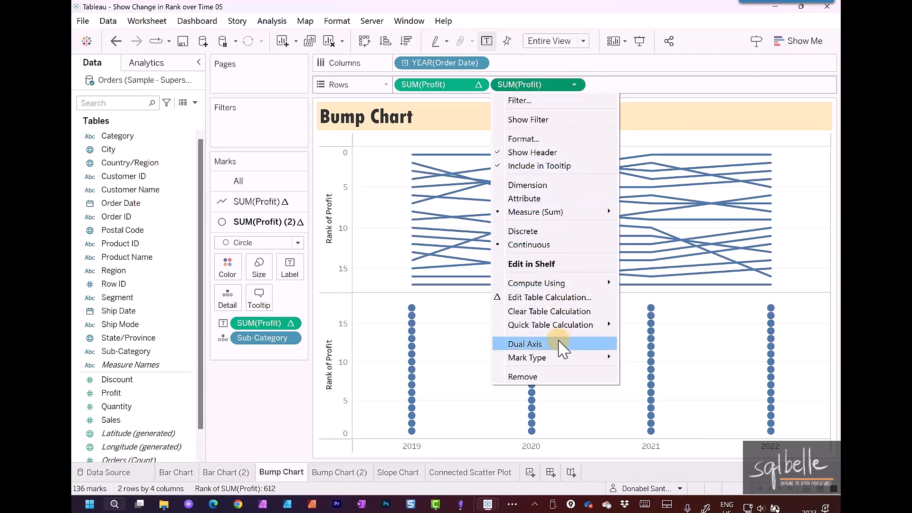
left_click(559, 343)
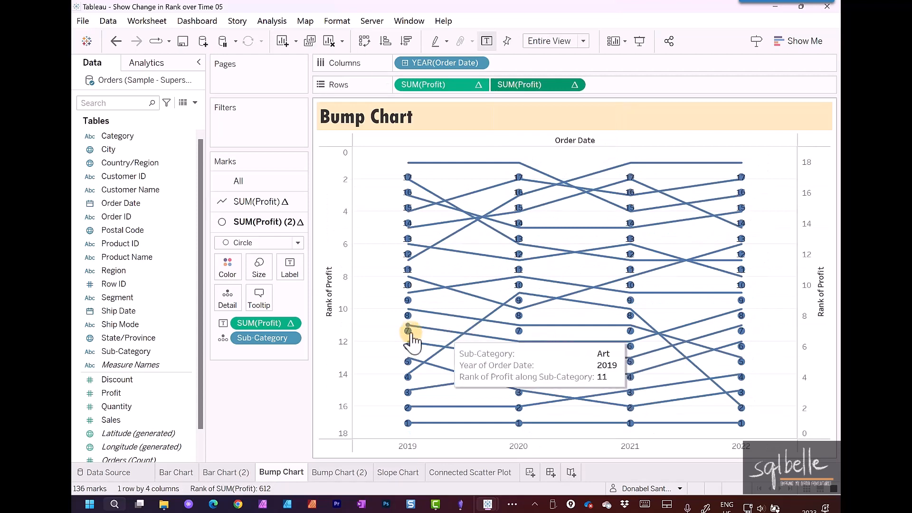
left_click(265, 274)
left_click_drag(280, 298, 278, 300)
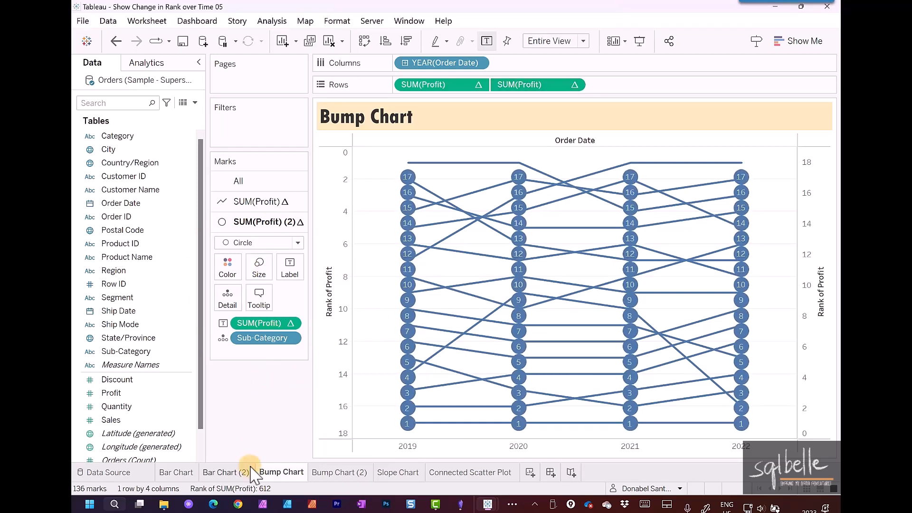
Reverse the scale of the secondary Rank of Profit axis belonging to the circle marks
mouse_move(251, 468)
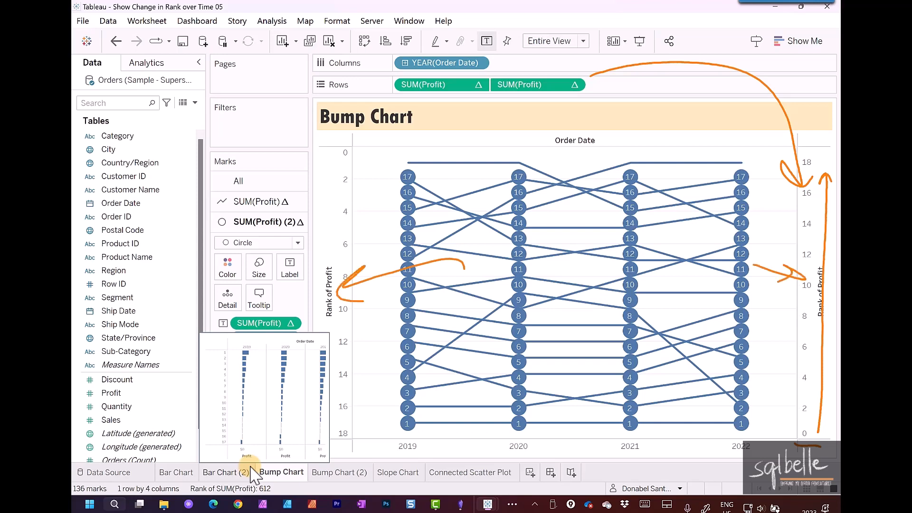
left_click(813, 185)
right_click(814, 183)
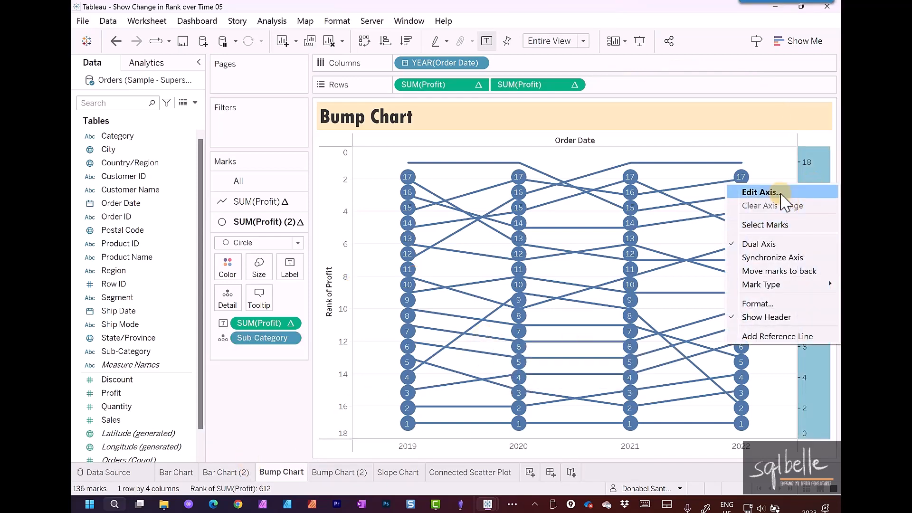
left_click(781, 195)
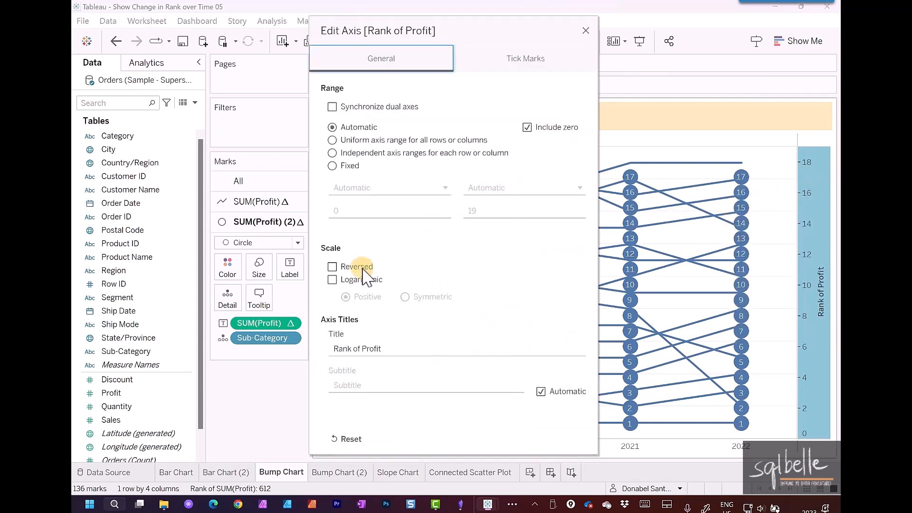
left_click(364, 269)
left_click(586, 31)
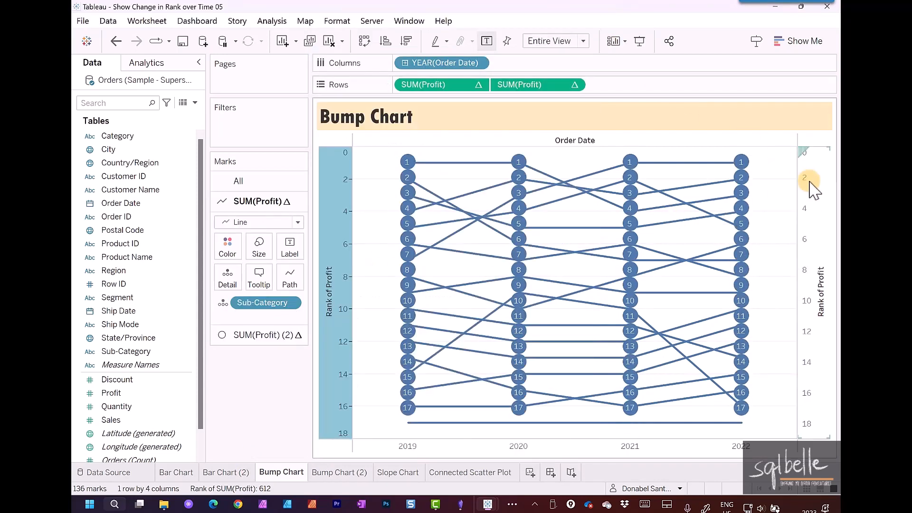
Synchronize the two Rank of Profit axes and hide their headers
right_click(814, 190)
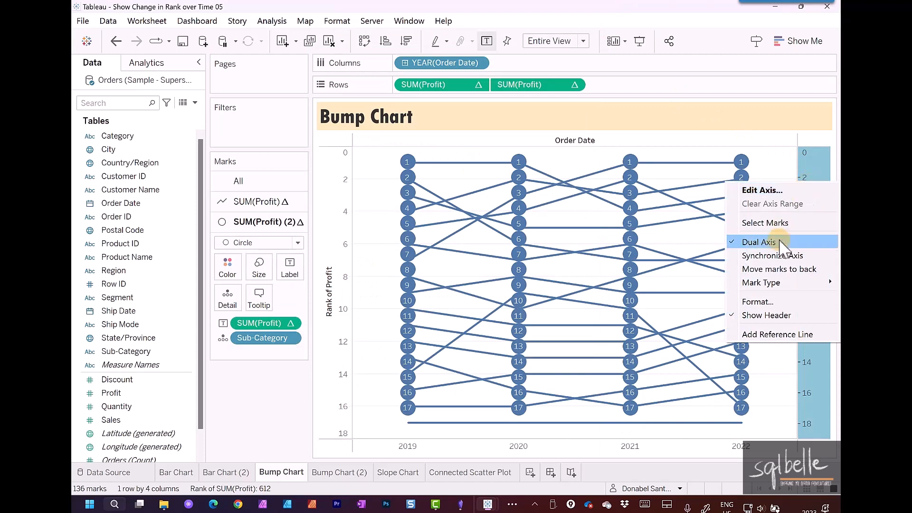
left_click(780, 256)
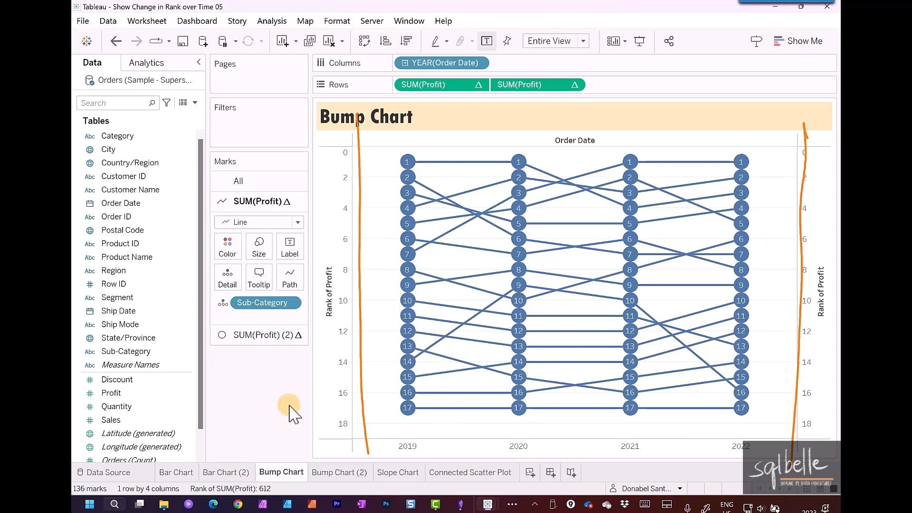
right_click(335, 183)
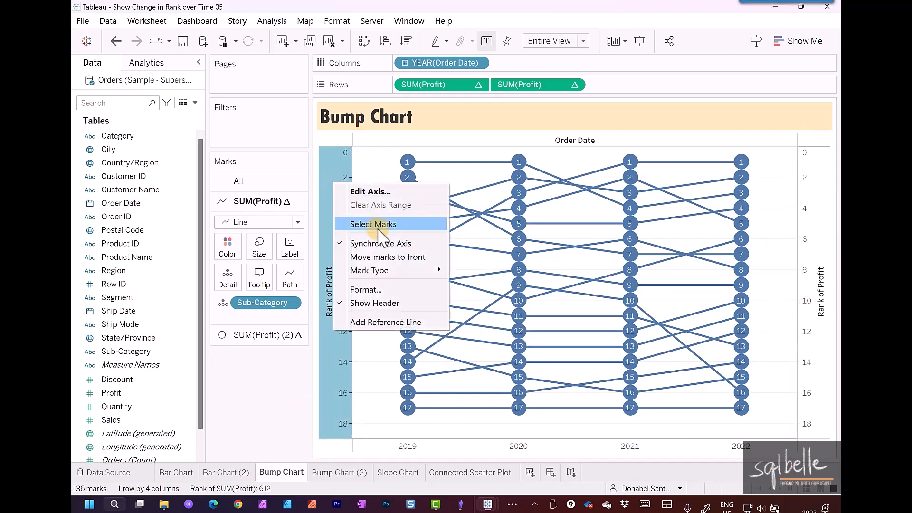
left_click(373, 303)
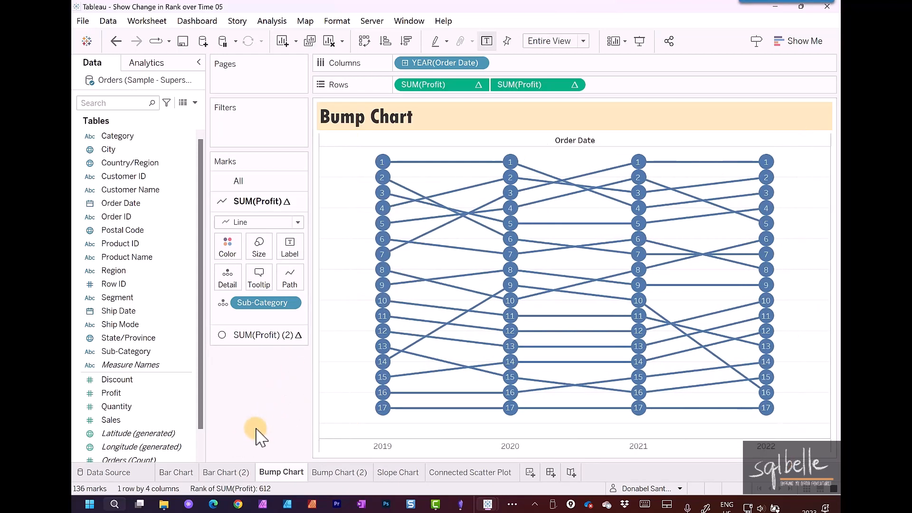
Reduce the size of the circle marks on the second SUM(Profit) slightly
left_click(257, 335)
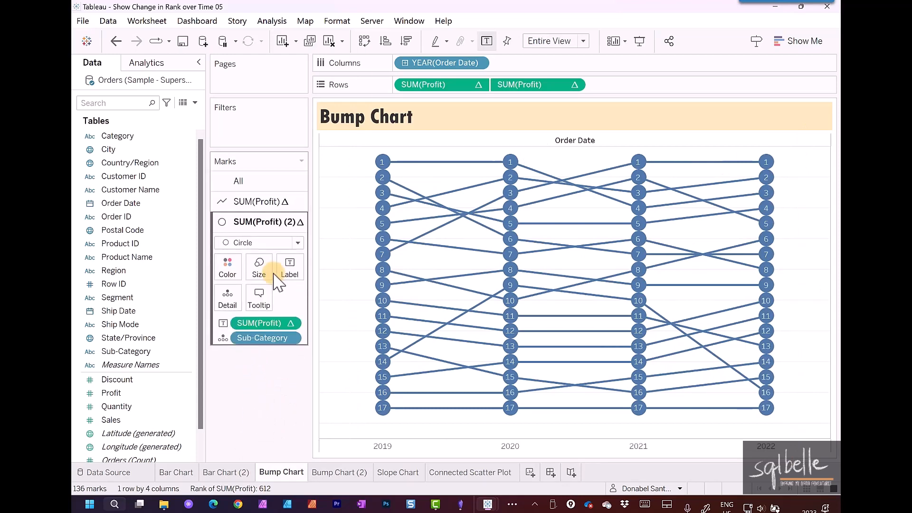
left_click(258, 268)
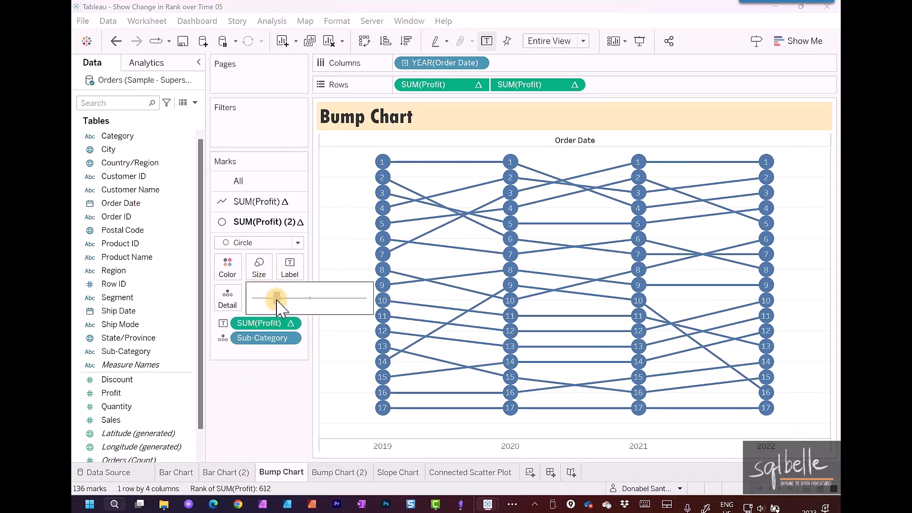
left_click_drag(277, 298, 270, 298)
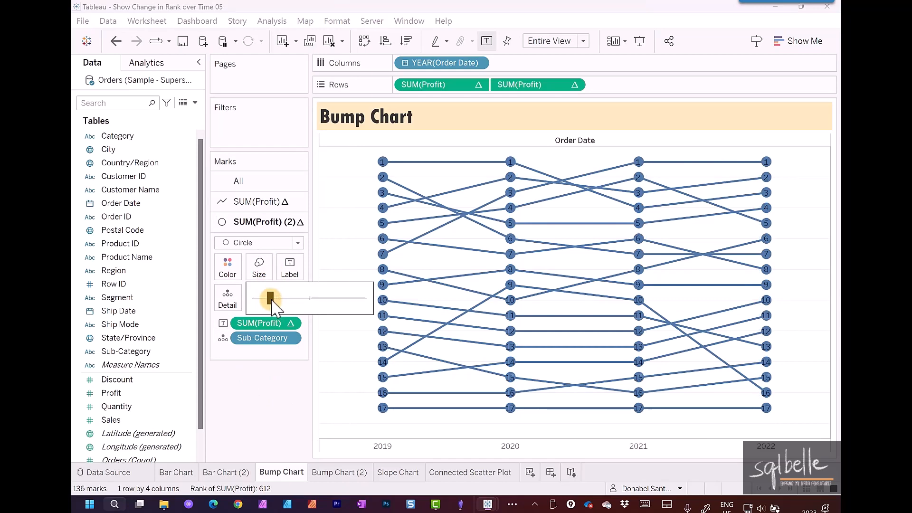
left_click(271, 387)
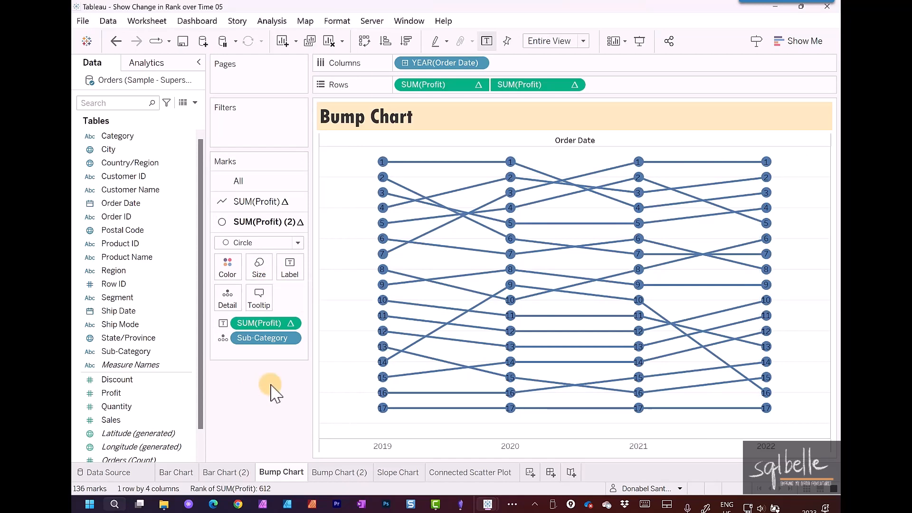
Reduce the font size of the rank labels so they fit inside the smaller circles
left_click(290, 278)
left_click(366, 351)
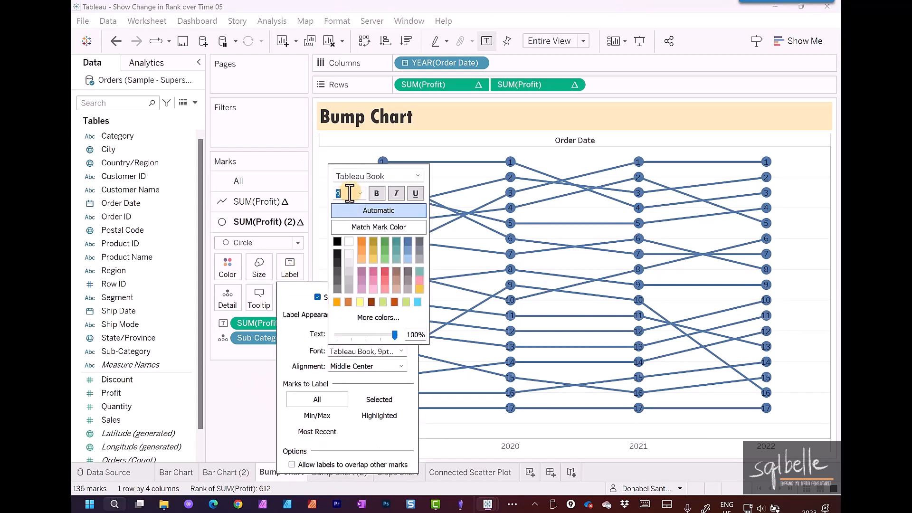
left_click(263, 396)
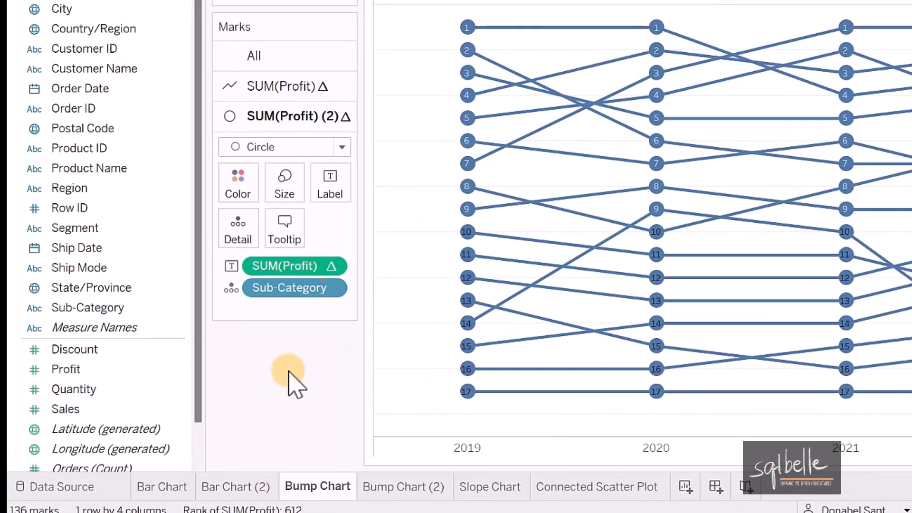
Change Sub-Category from Detail to Label on the line marks of the first SUM(Profit)
left_click(328, 98)
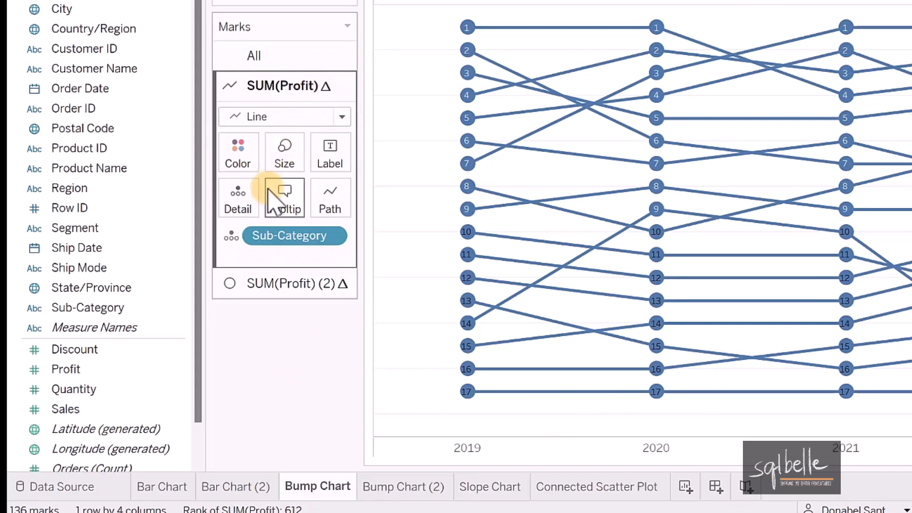
left_click(231, 237)
left_click(238, 245)
left_click_drag(287, 240, 346, 156)
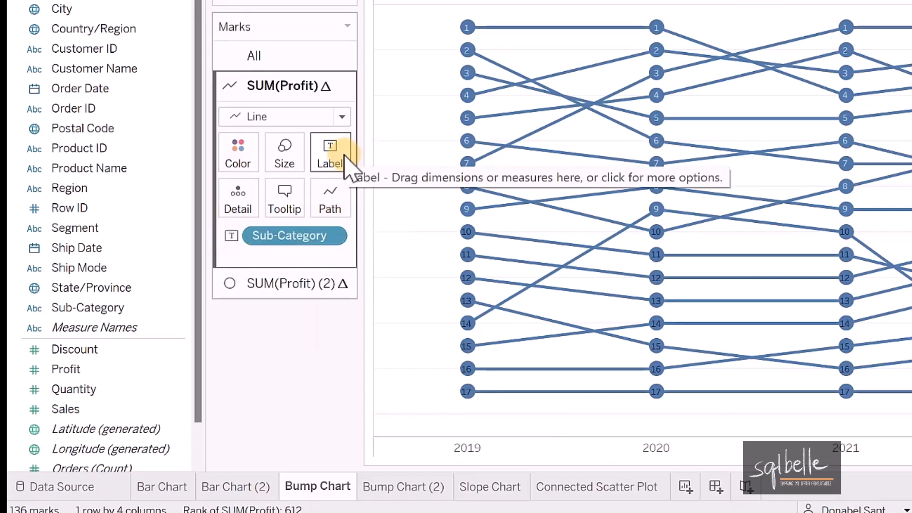
Show the Sub-Category labels only at the line ends of the first SUM(Profit) marks
left_click(339, 163)
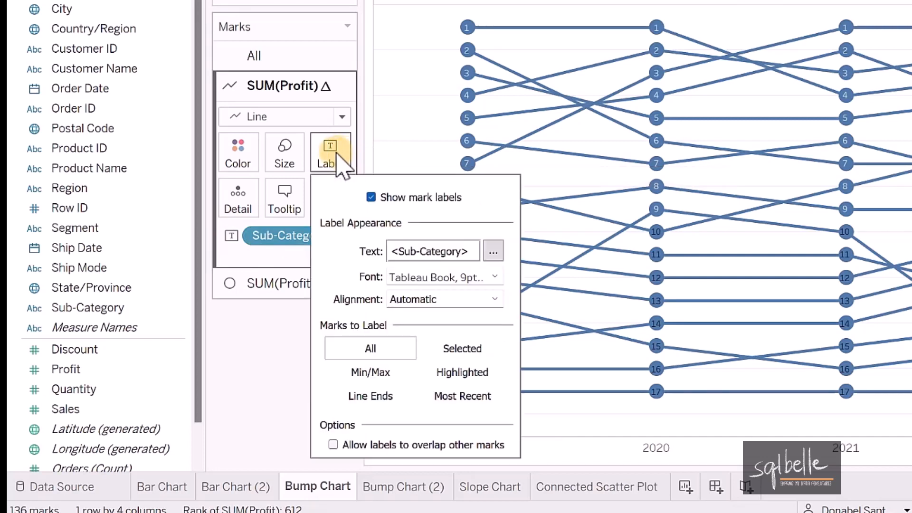
left_click(368, 397)
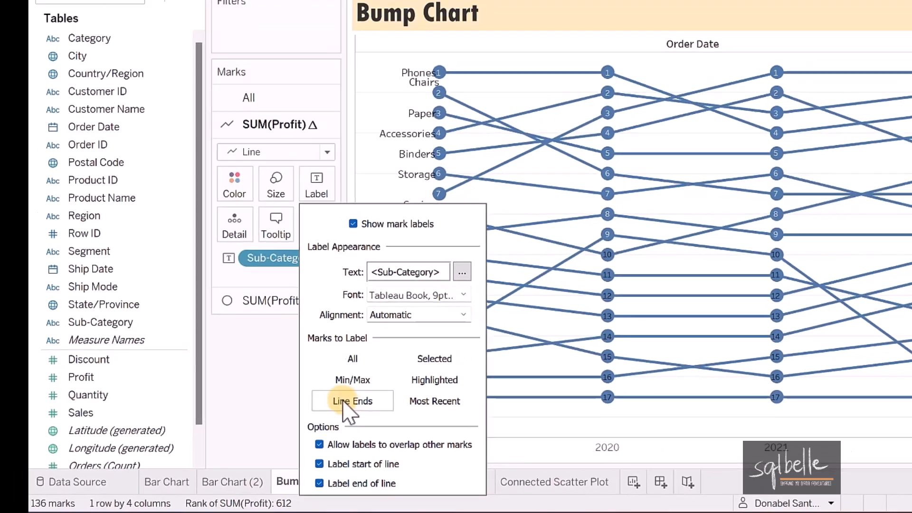
left_click(292, 374)
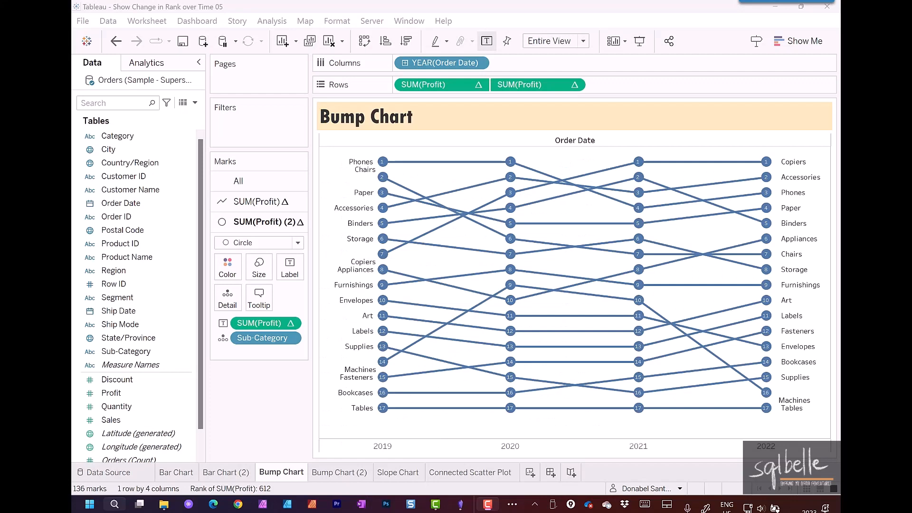
Duplicate the Bump Chart sheet and rename the copy as Slope Chart
right_click(284, 472)
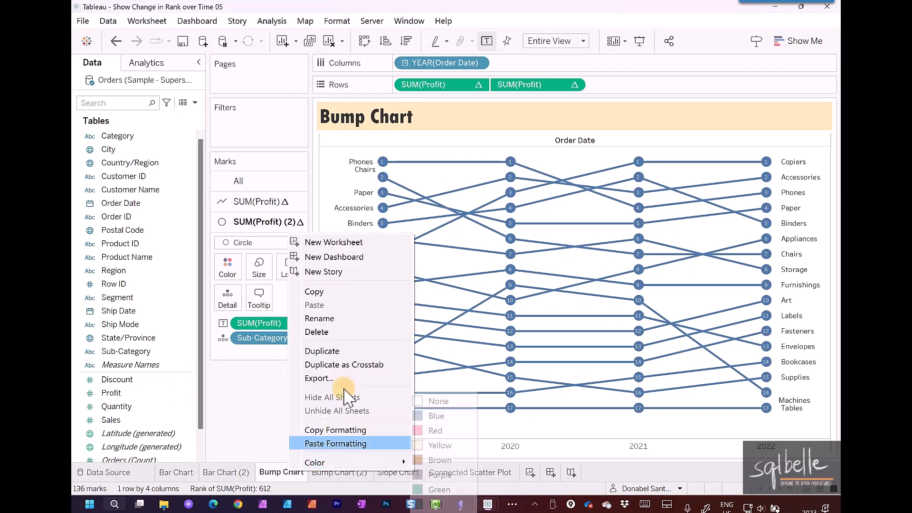
left_click(351, 353)
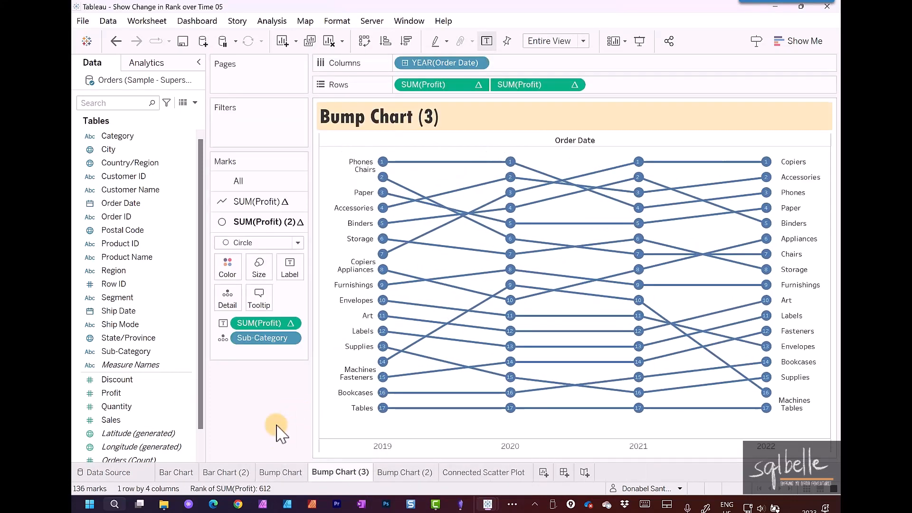
double_click(353, 475)
type("Slope ")
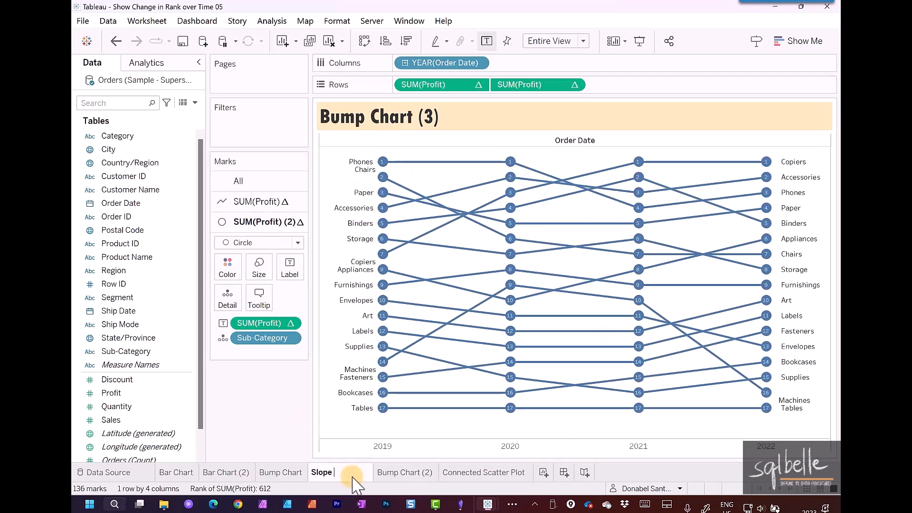
type("Chart")
key("Return")
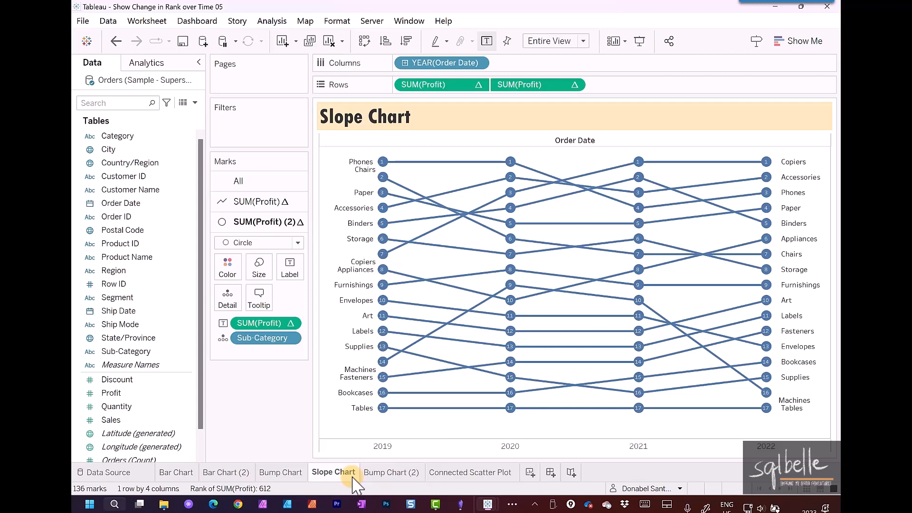
Create a calculated field named First or Last with the formula FIRST()=0
left_click(194, 103)
left_click(174, 119)
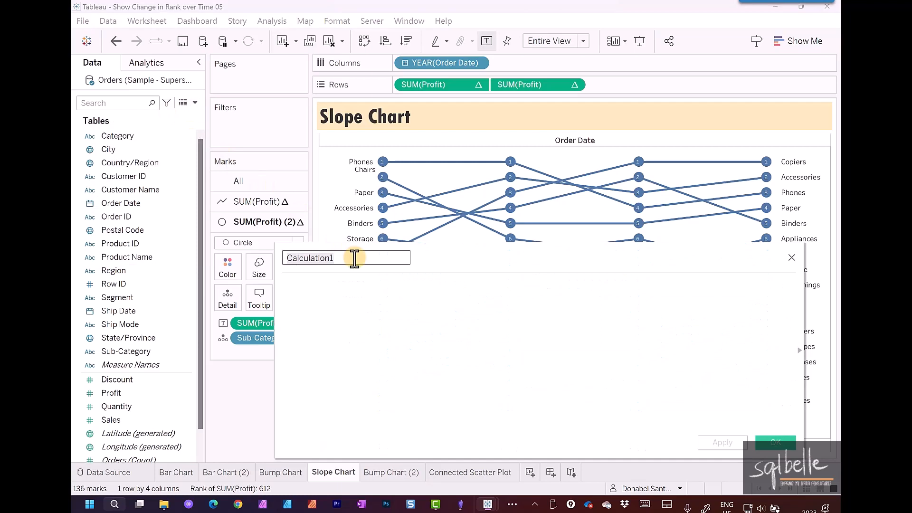
type("Fi")
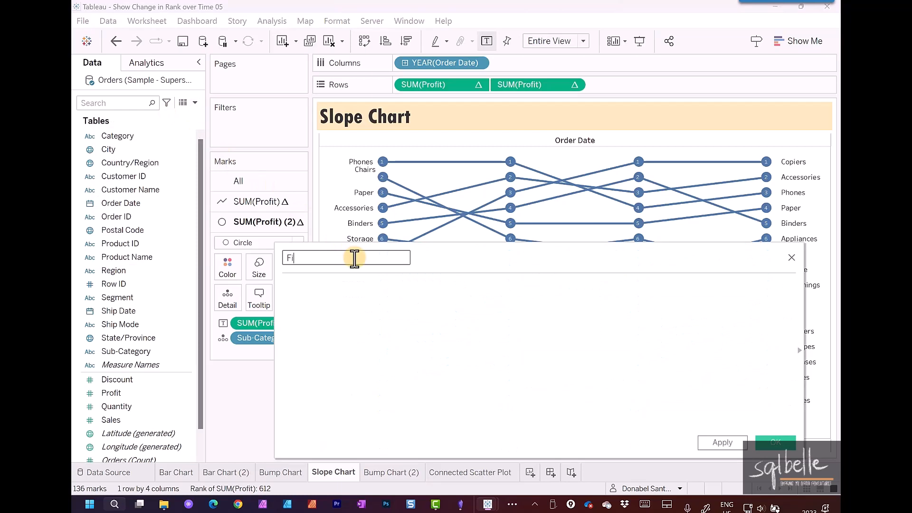
type("rst or Last")
left_click(345, 315)
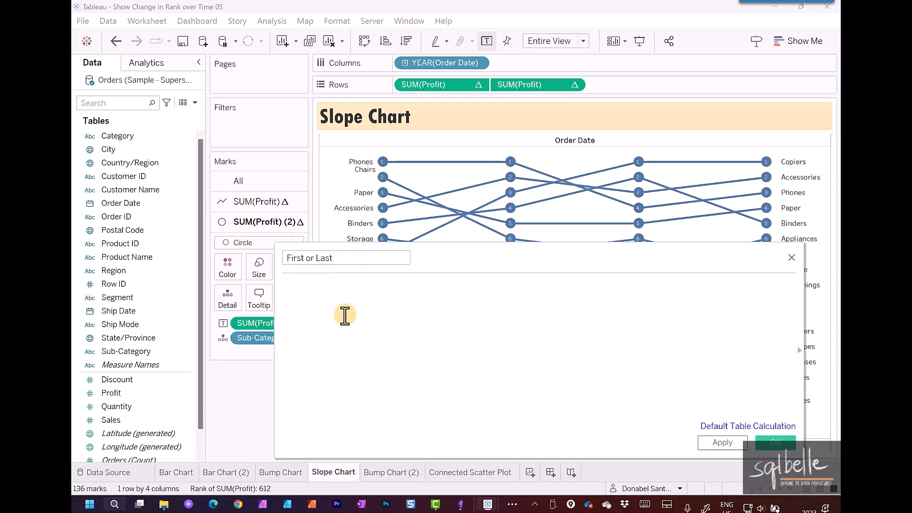
type("FIRST(")
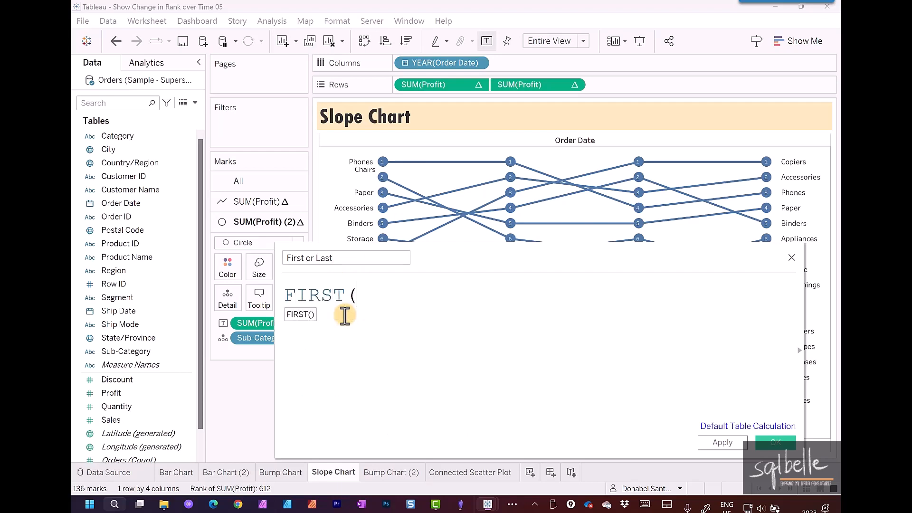
type(")=0")
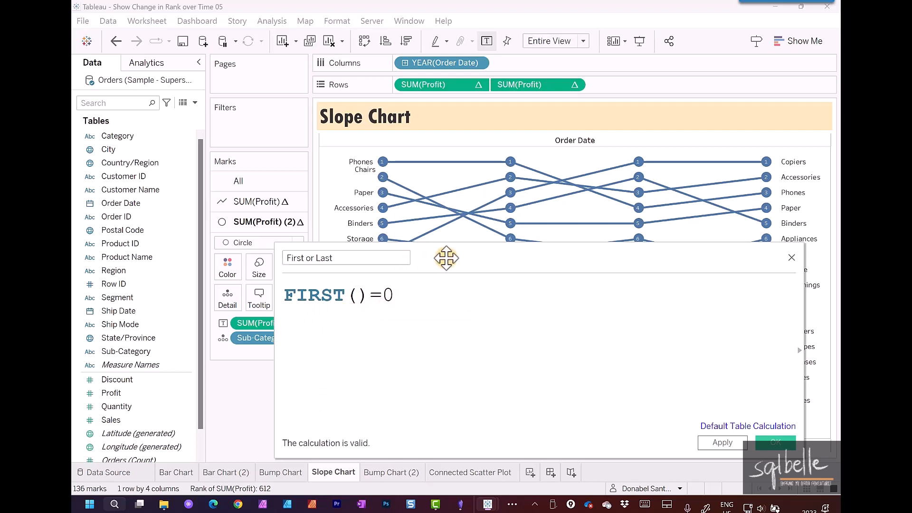
Move and narrow the calculation editor, then show the function reference for FIRST
left_click_drag(444, 256, 378, 163)
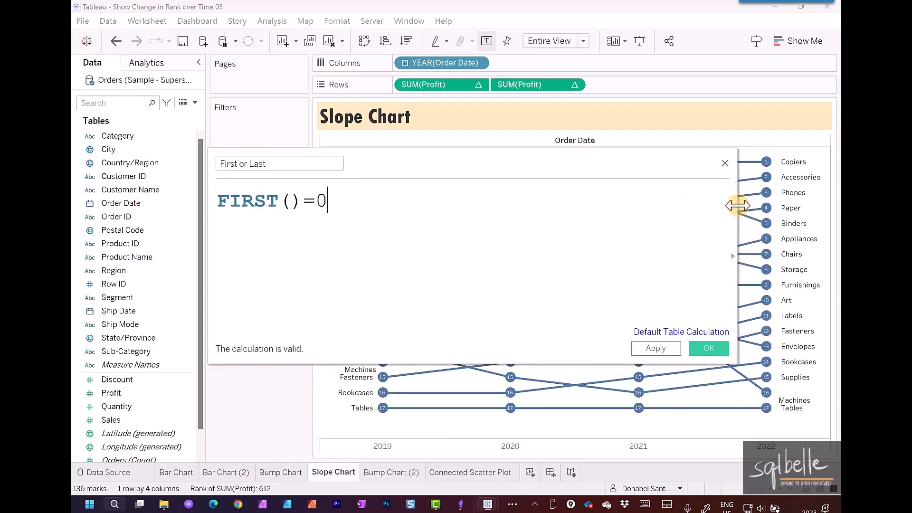
left_click_drag(737, 205, 401, 212)
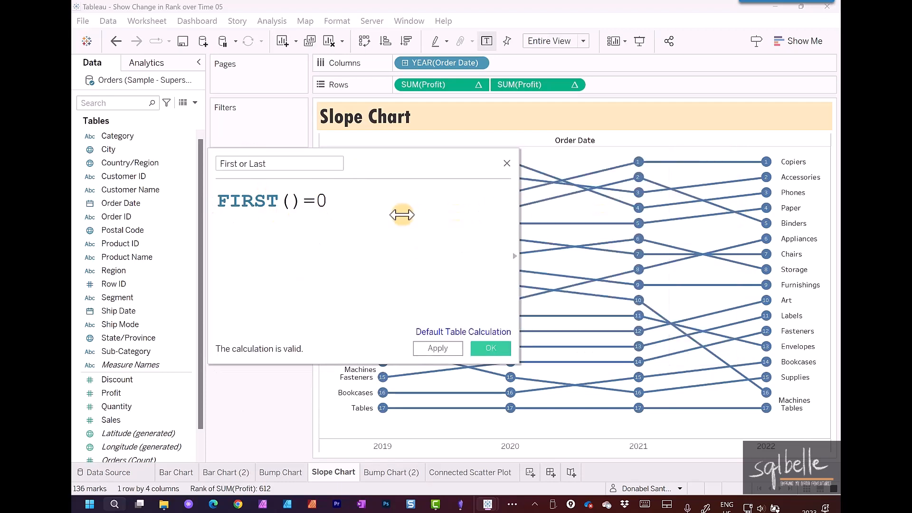
left_click(516, 257)
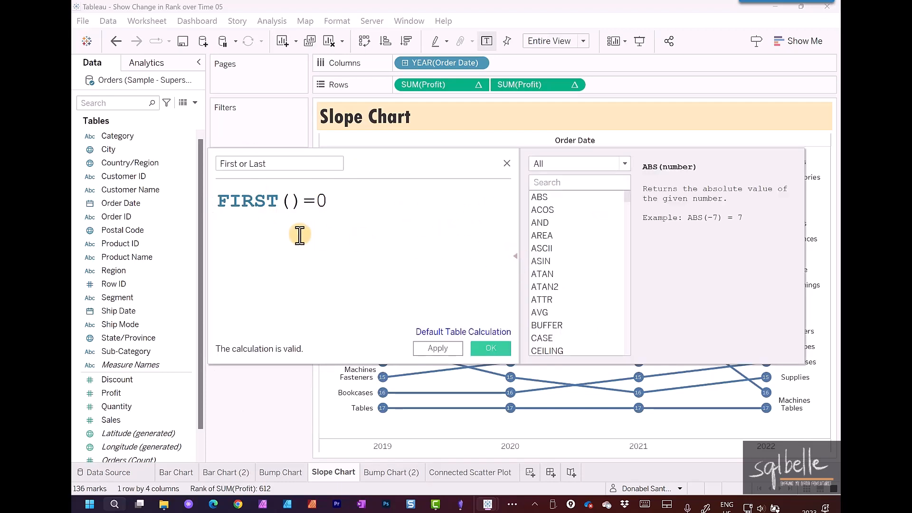
left_click(243, 204)
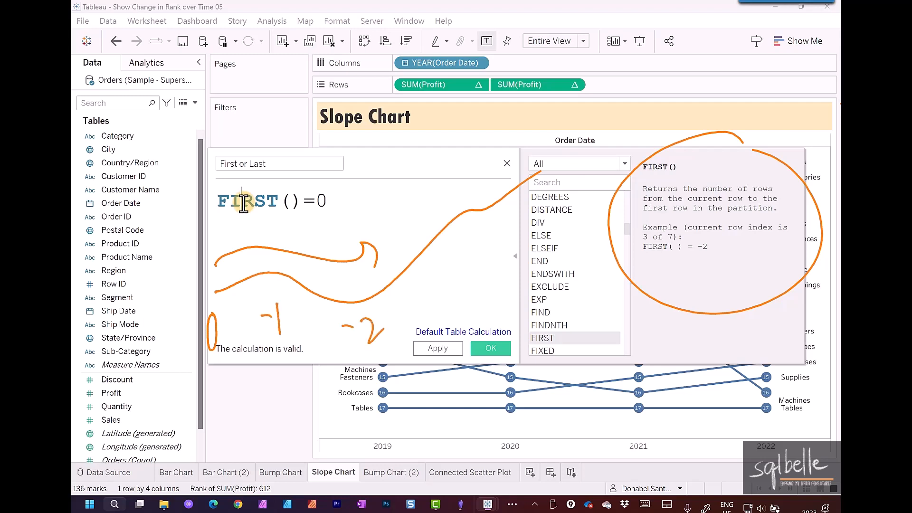
Extend the First or Last formula with a second line, OR LAST() = 0, and save the calculation
left_click(354, 203)
key("Return")
type("OR ")
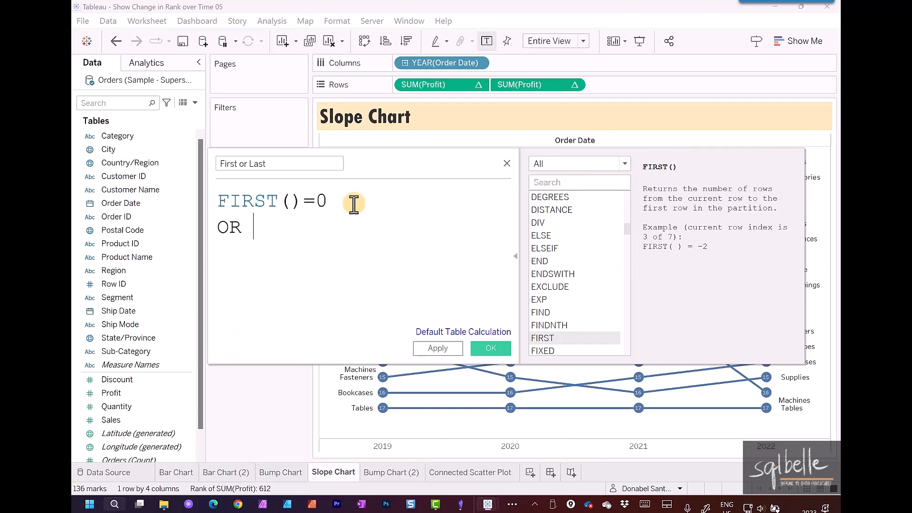
type("LAST() = 0")
left_click(281, 230)
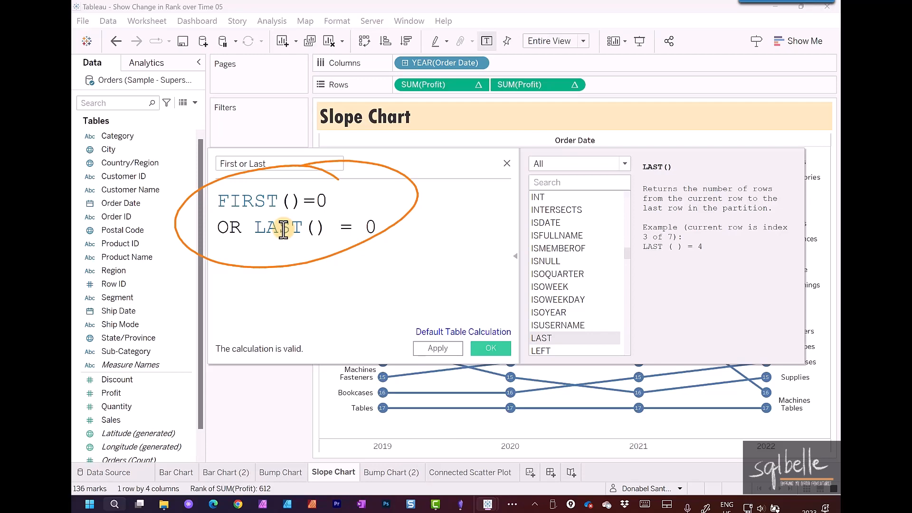
left_click(491, 348)
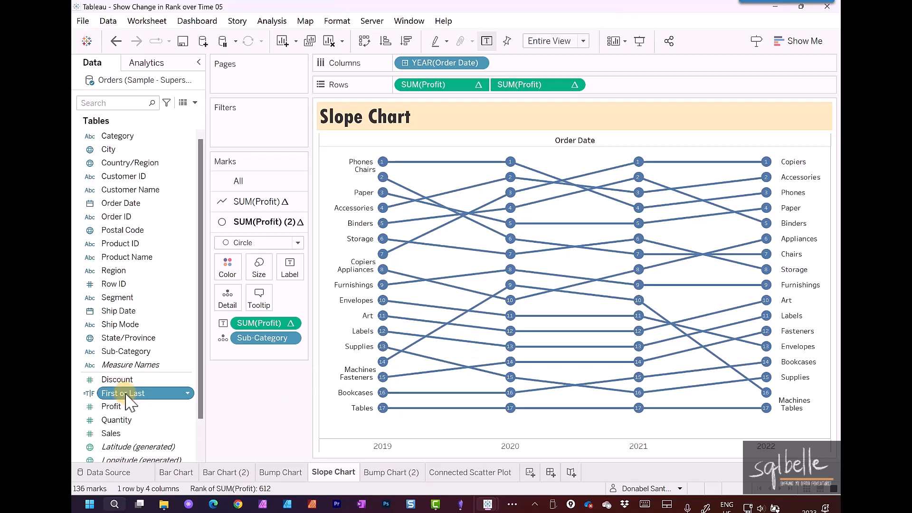
Filter the slope chart by First or Last, keeping only True
left_click_drag(125, 397, 255, 127)
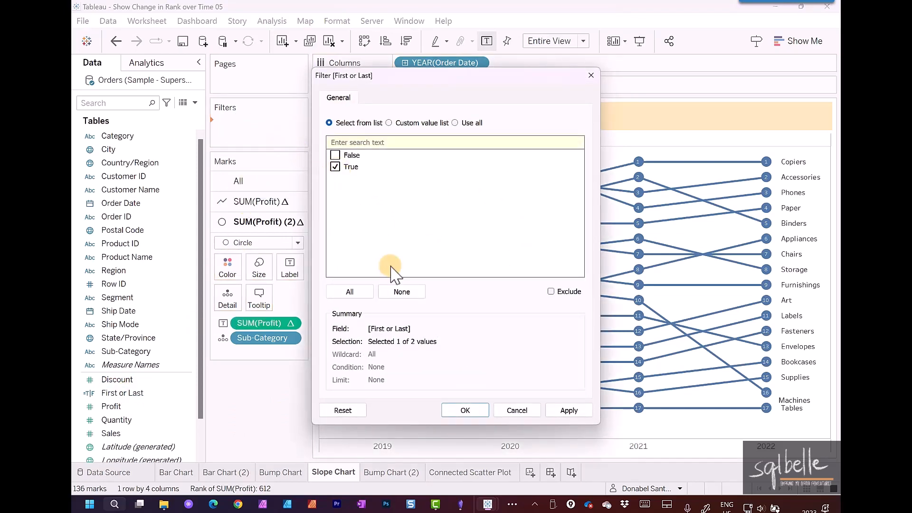
left_click(468, 412)
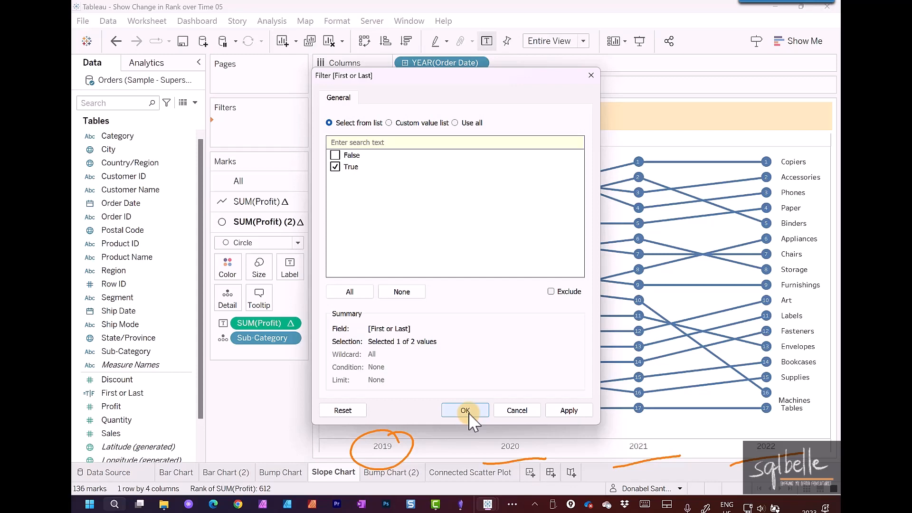
key("Escape")
left_click(469, 409)
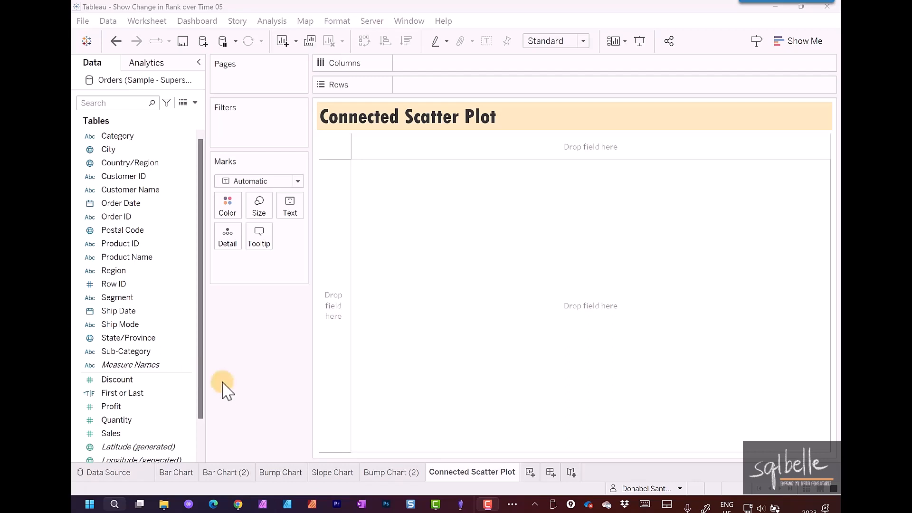
Set the default number format of Sales to Currency (Custom) with 0 decimal places
left_click(126, 432)
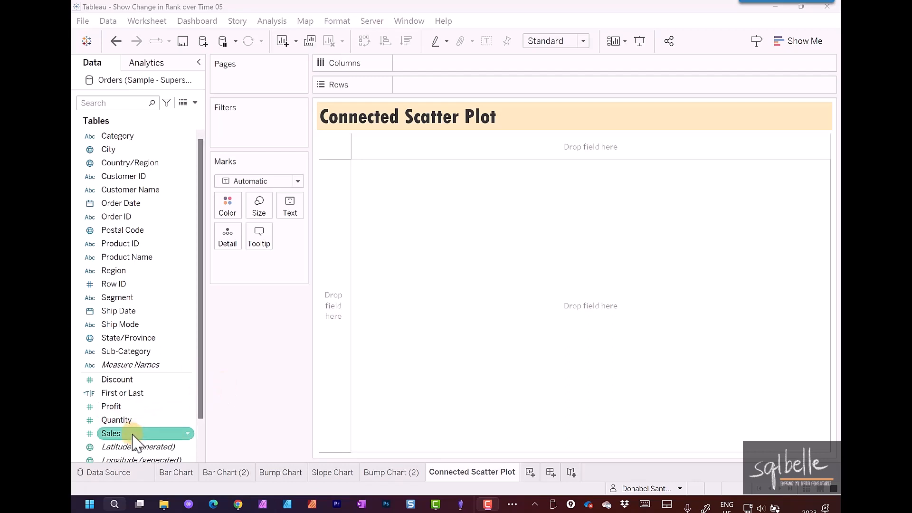
right_click(129, 434)
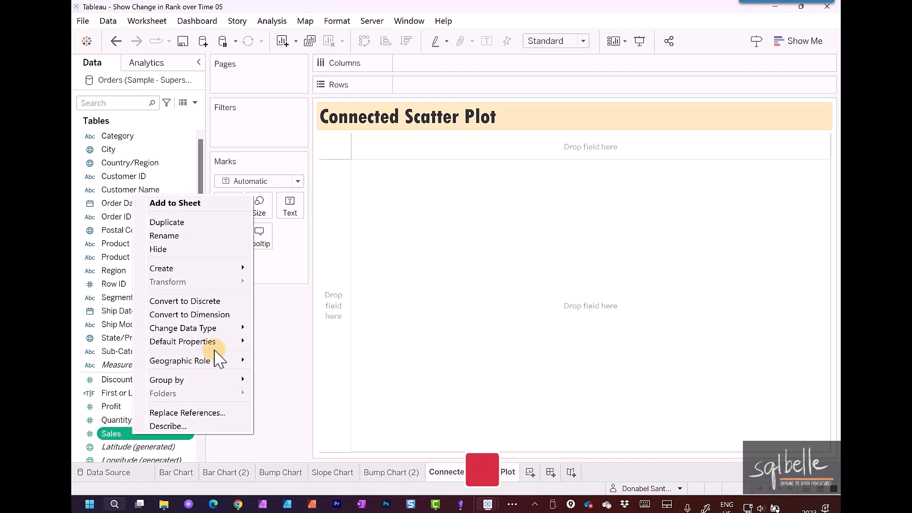
mouse_move(218, 342)
left_click(294, 369)
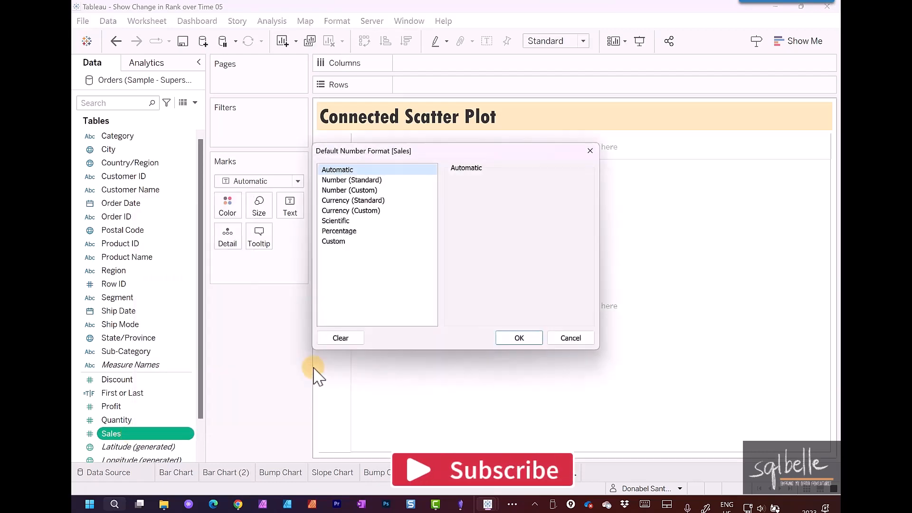
left_click(370, 211)
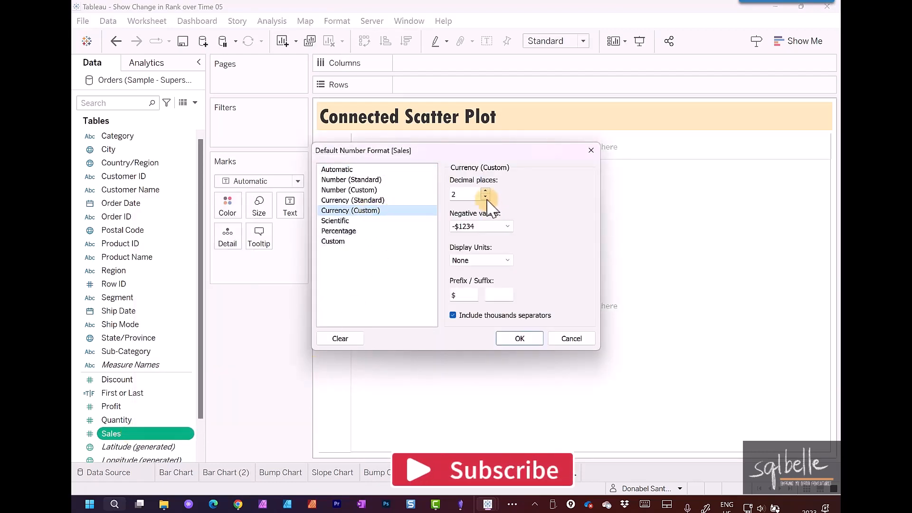
left_click(485, 197)
left_click(485, 196)
left_click(523, 340)
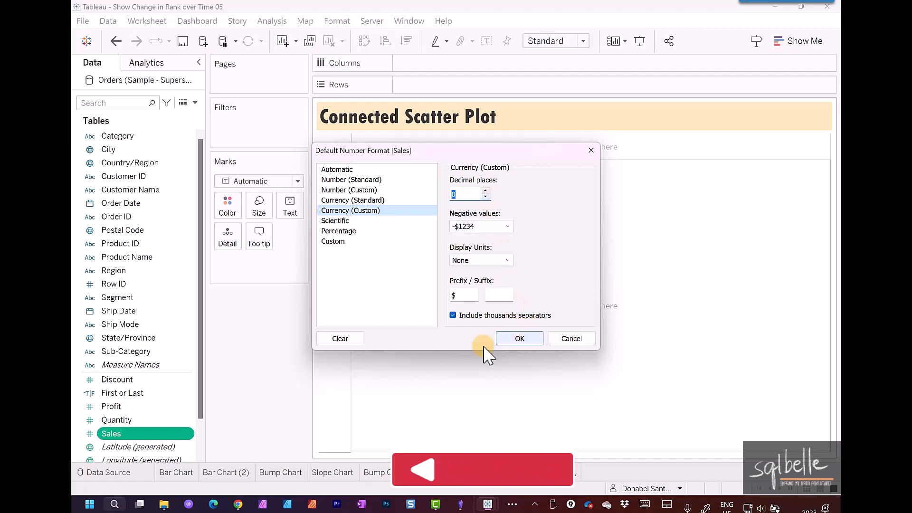
Plot Sales on Columns against Profit on Rows in the Connected Scatter Plot sheet
mouse_move(123, 438)
left_mouse_down()
mouse_move(224, 387)
mouse_move(458, 75)
mouse_move(452, 65)
left_mouse_up()
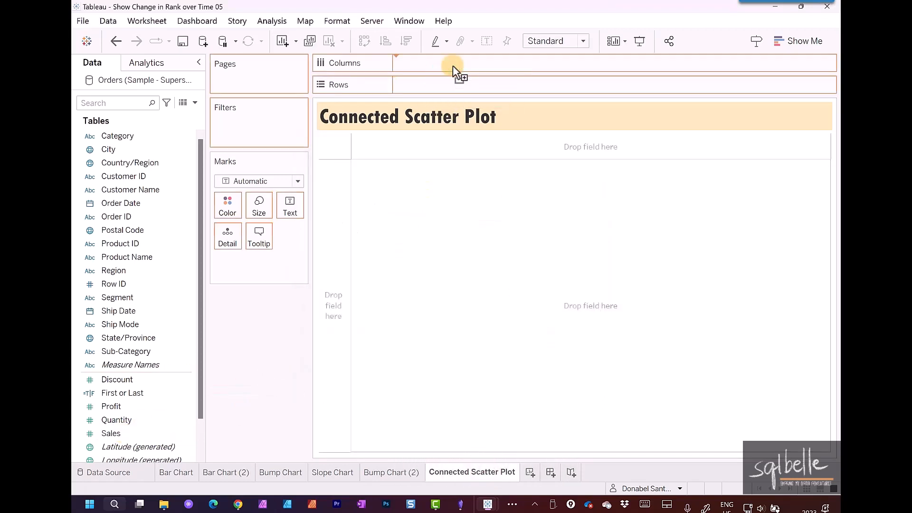
left_click(114, 410)
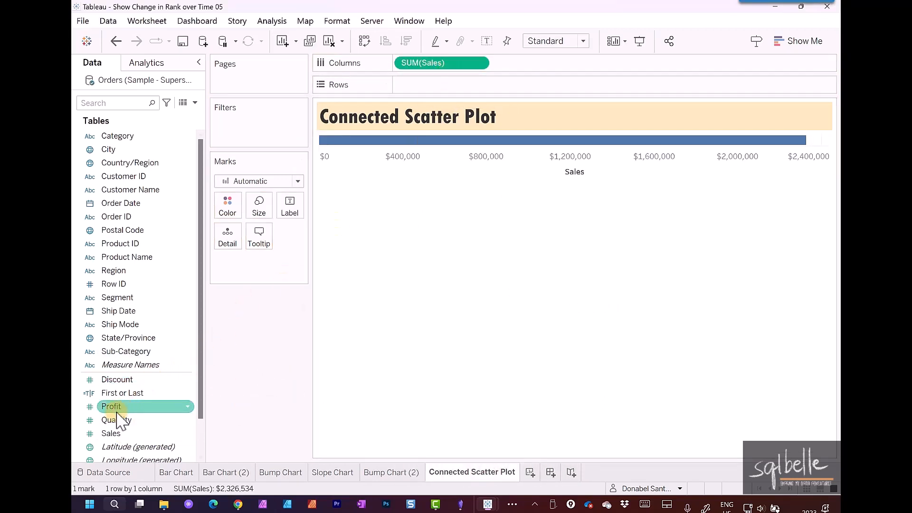
left_click_drag(117, 417, 445, 84)
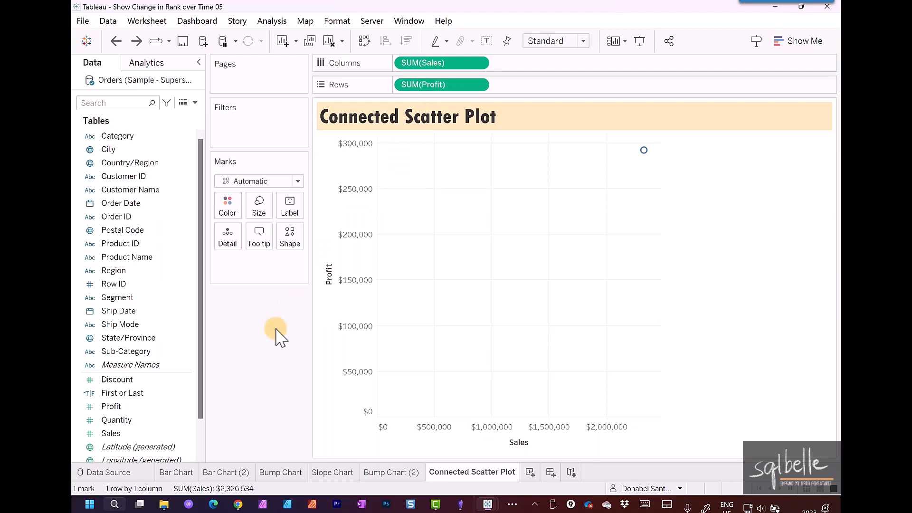
Set the sheet's grid lines to None and close the line formatting
left_click(337, 21)
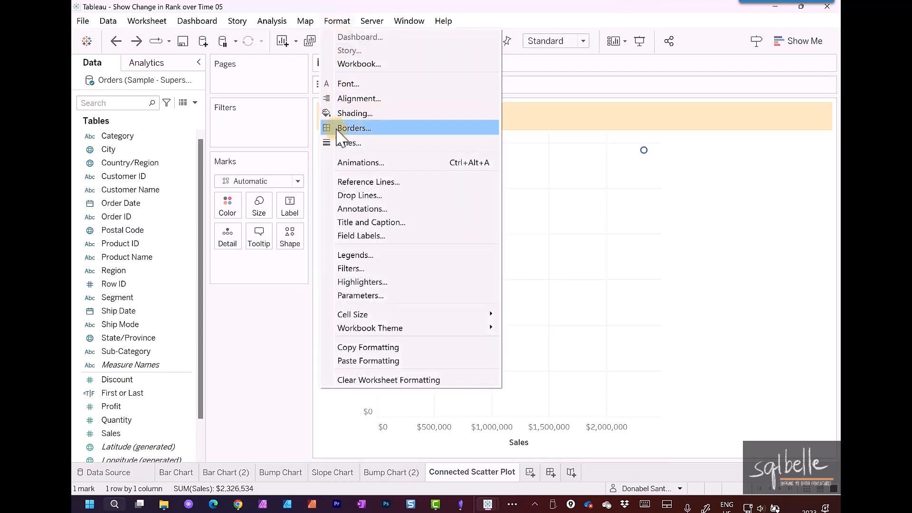
left_click(342, 143)
left_click(166, 142)
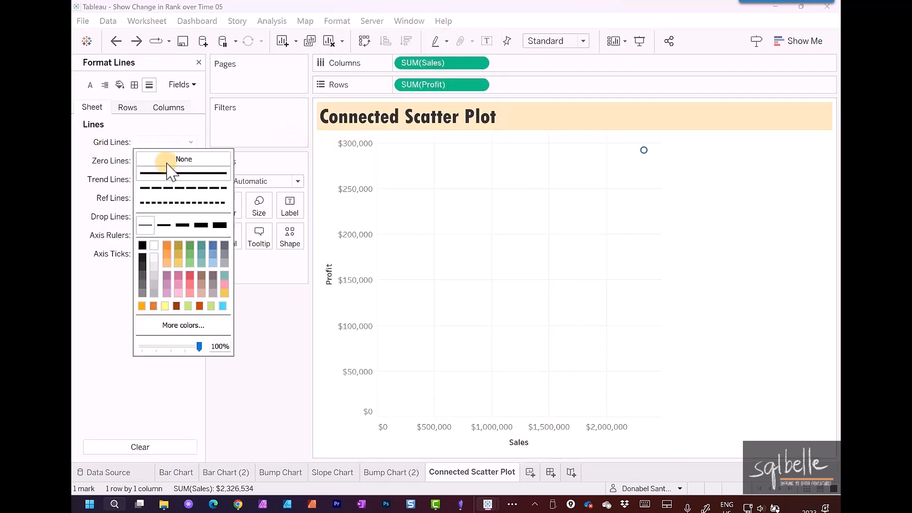
left_click(168, 161)
left_click(199, 62)
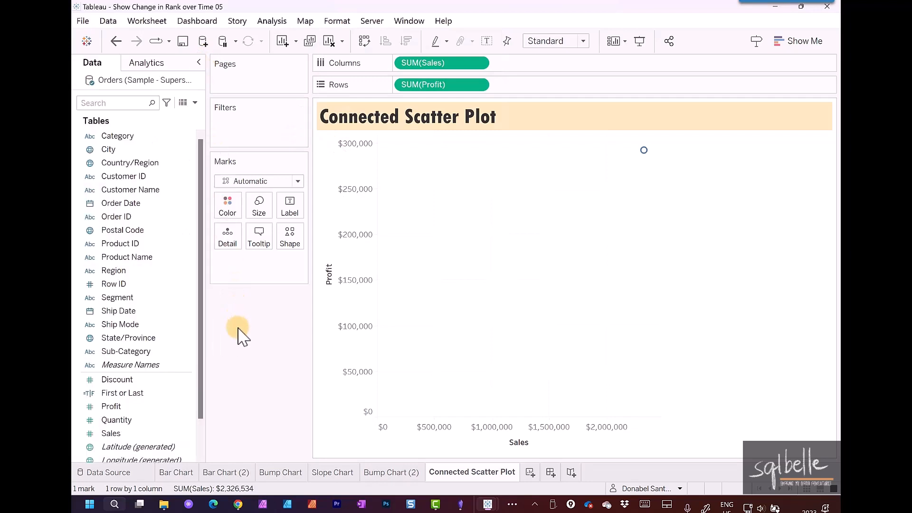
Break the scatter plot down by adding Sub-Category as Detail and fit it to Entire View
left_click_drag(138, 352, 227, 240)
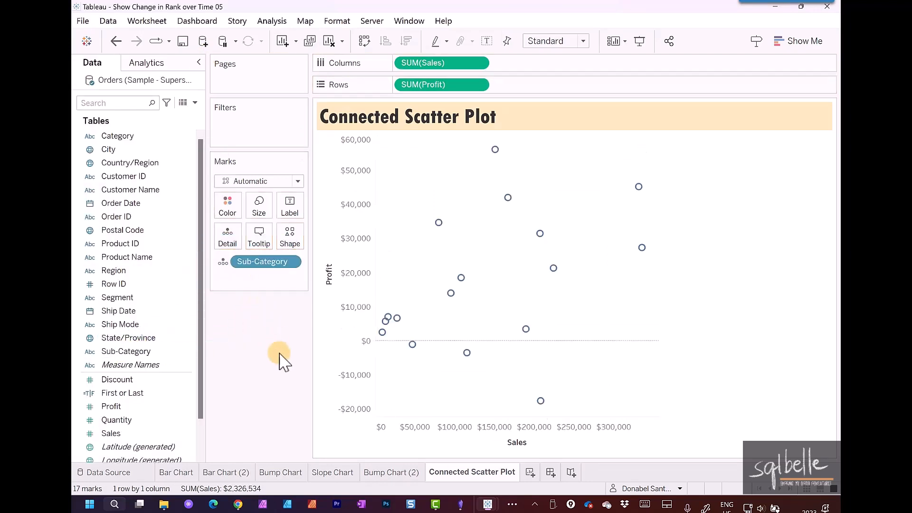
left_click(556, 48)
left_click(550, 86)
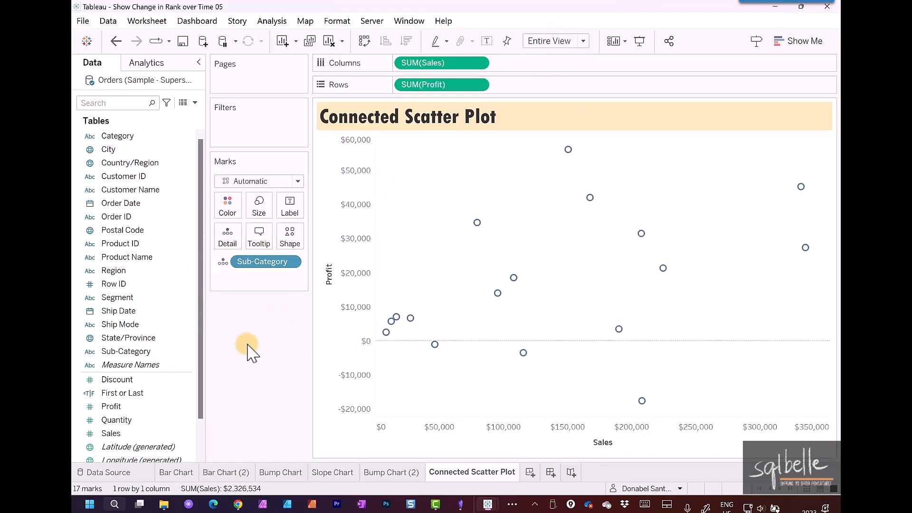
Change the marks to Line and set Order Date by year as the path connecting each Sub-Category's points
left_click(291, 182)
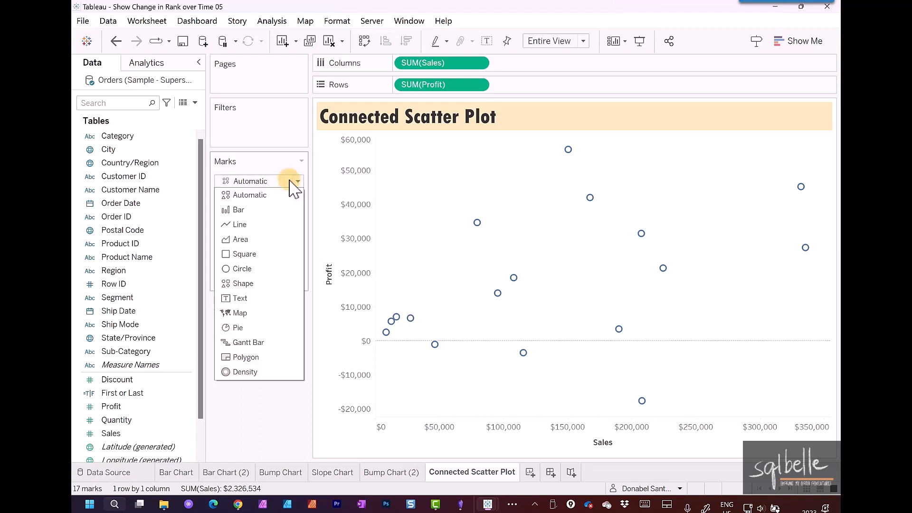
left_click(271, 226)
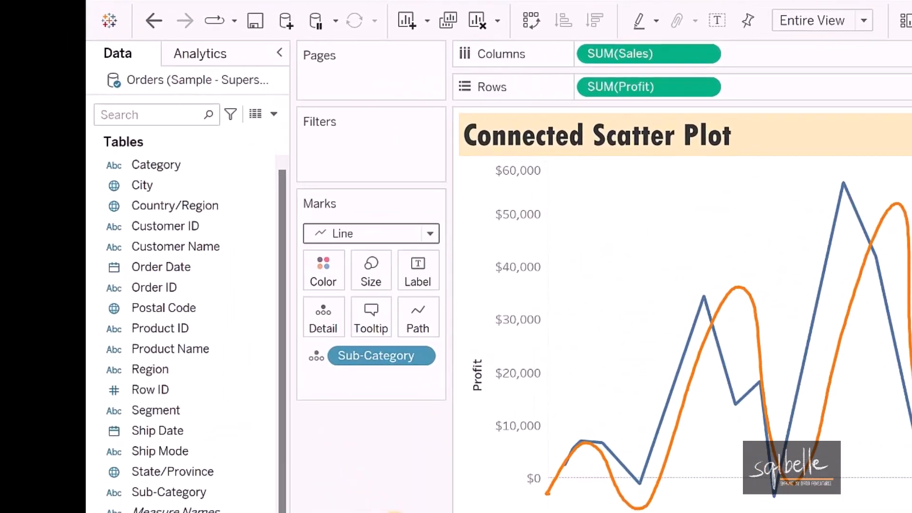
left_click(154, 274)
left_click_drag(154, 276, 444, 331)
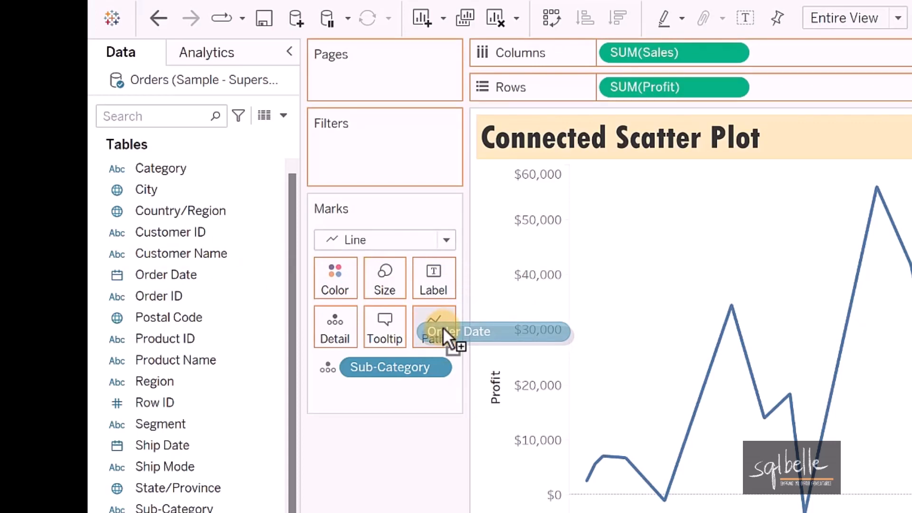
left_click_drag(443, 327, 443, 328)
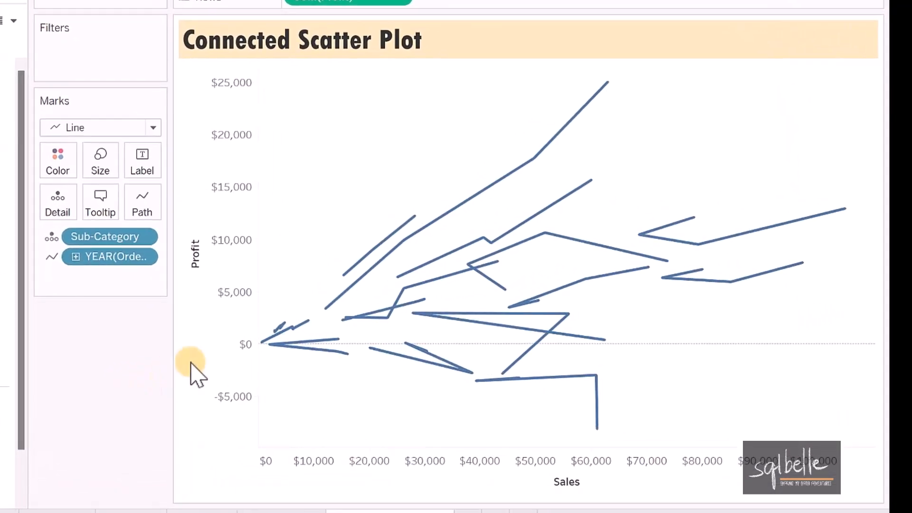
Examine the Sales and Profit details of the yearly points along the Copiers and Phones lines
mouse_move(427, 315)
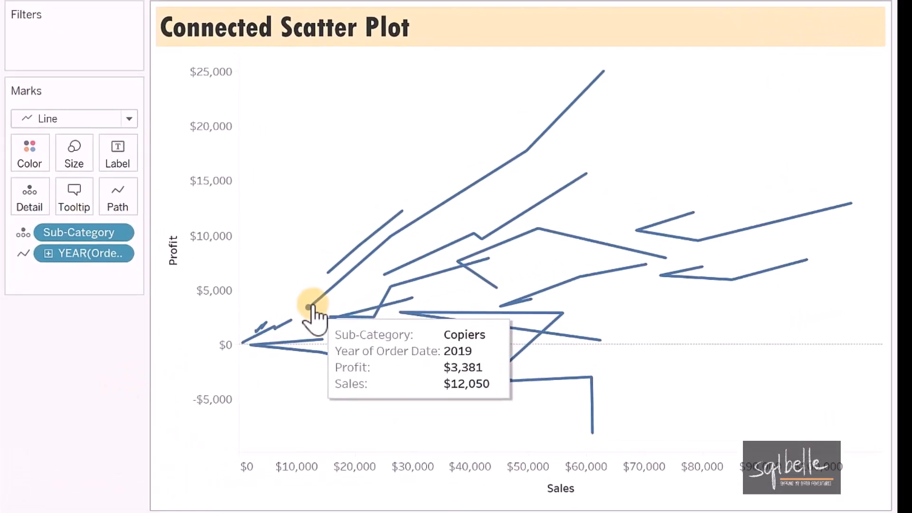
mouse_move(391, 238)
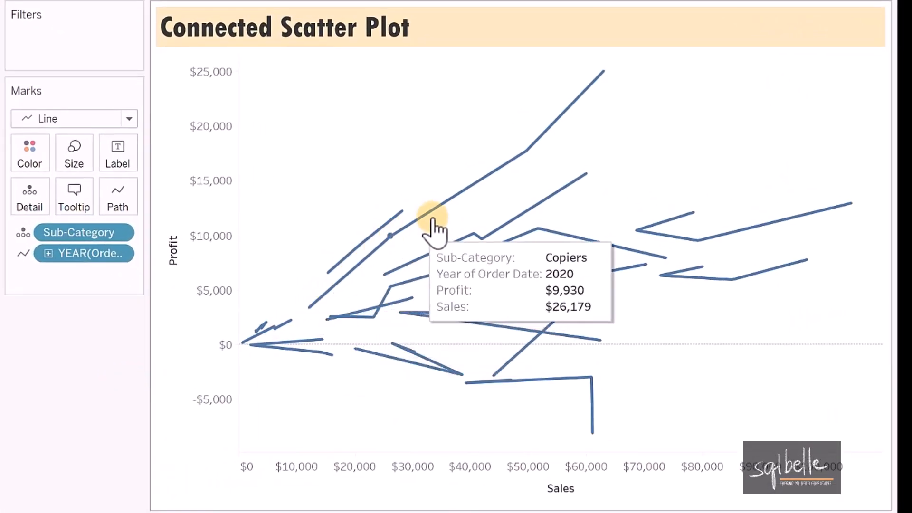
mouse_move(597, 83)
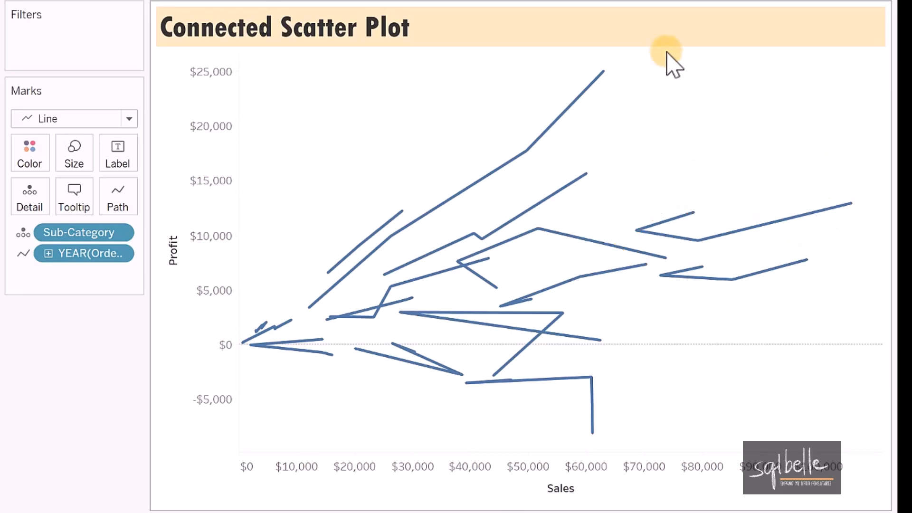
mouse_move(694, 214)
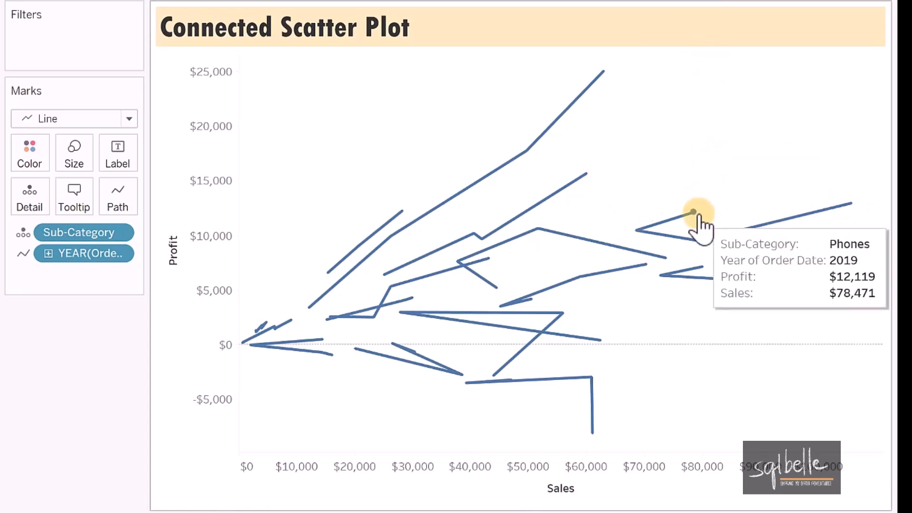
mouse_move(637, 230)
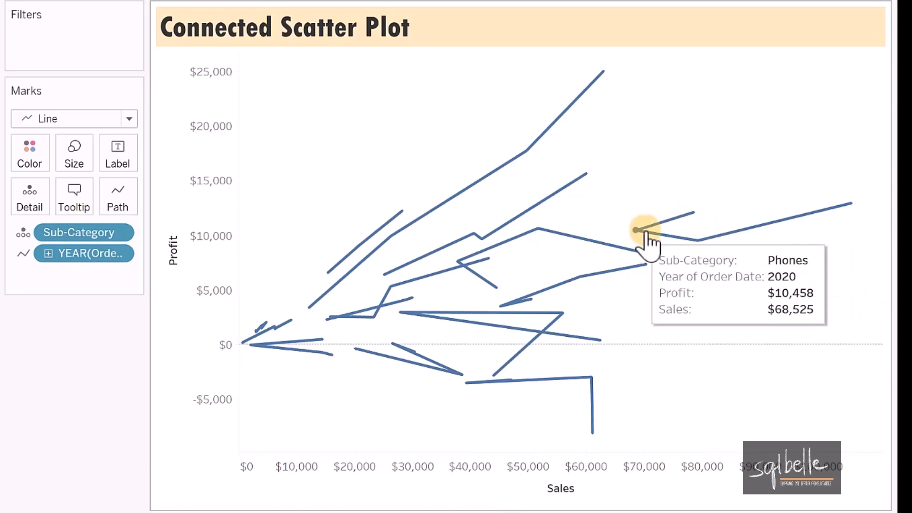
mouse_move(693, 237)
mouse_move(842, 209)
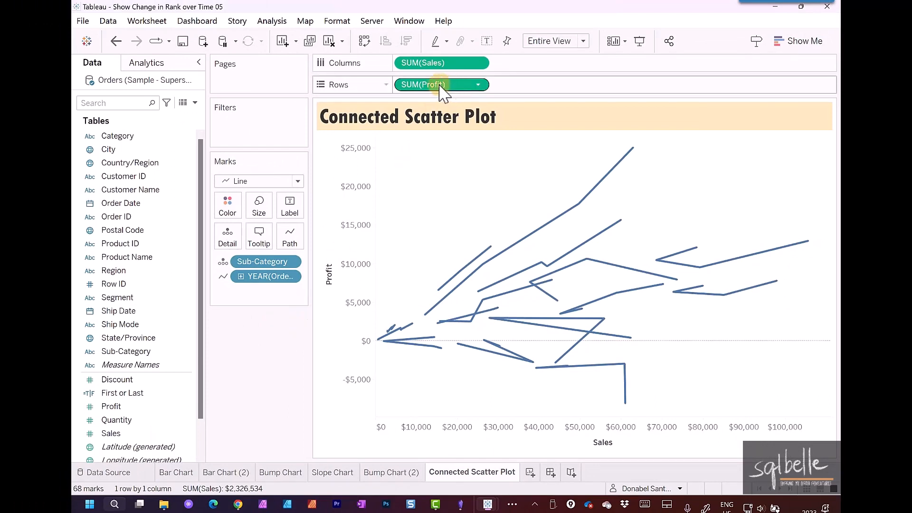
Duplicate the Profit measure on Rows and set the mark type of the second copy to Circle
left_click_drag(441, 87, 539, 87)
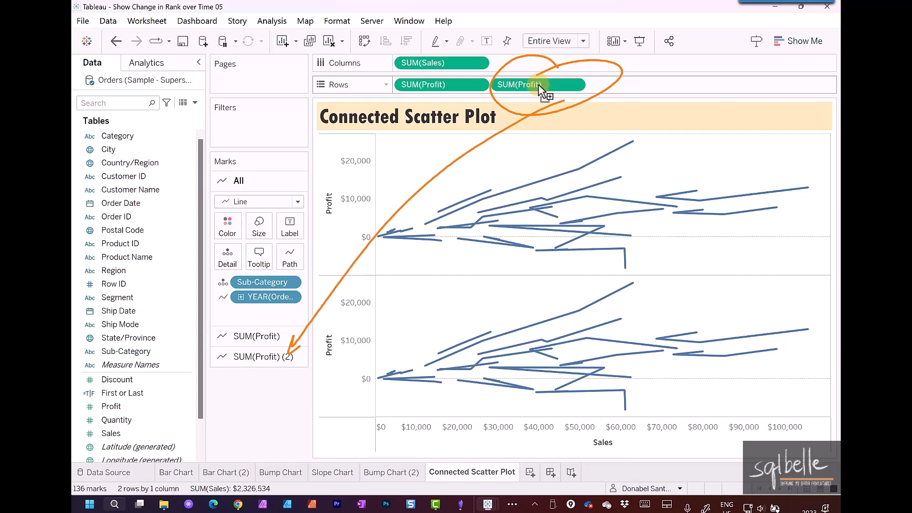
left_click(264, 357)
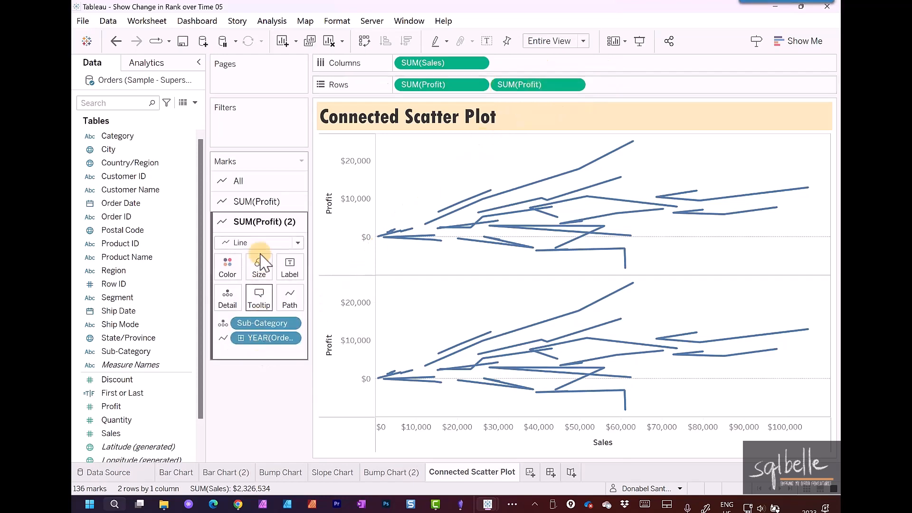
left_click(257, 243)
left_click(244, 330)
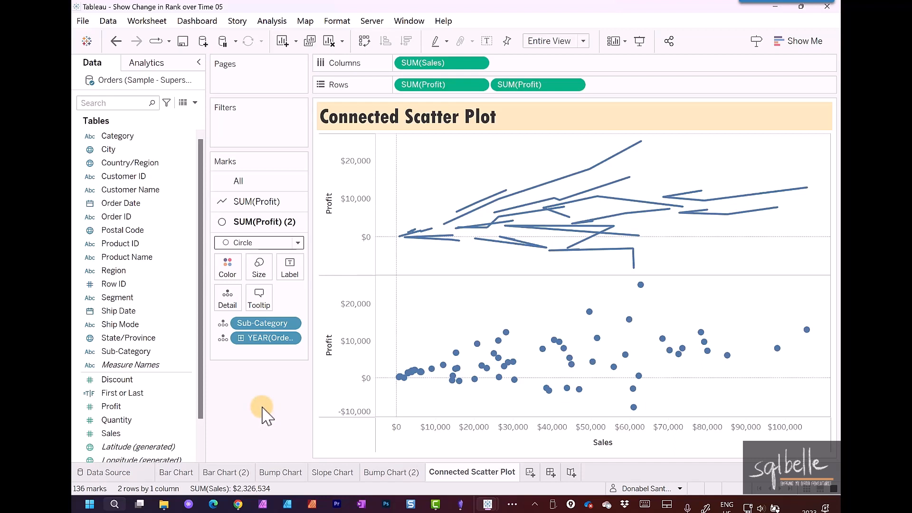
Label the circles with Profit as a Rank quick table calculation computed using Sub-Category
left_click_drag(503, 87, 290, 268)
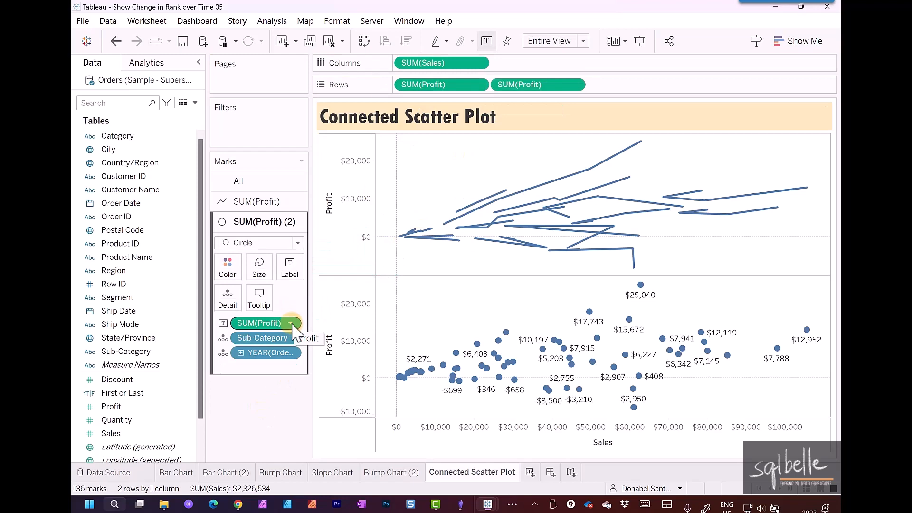
left_click(291, 324)
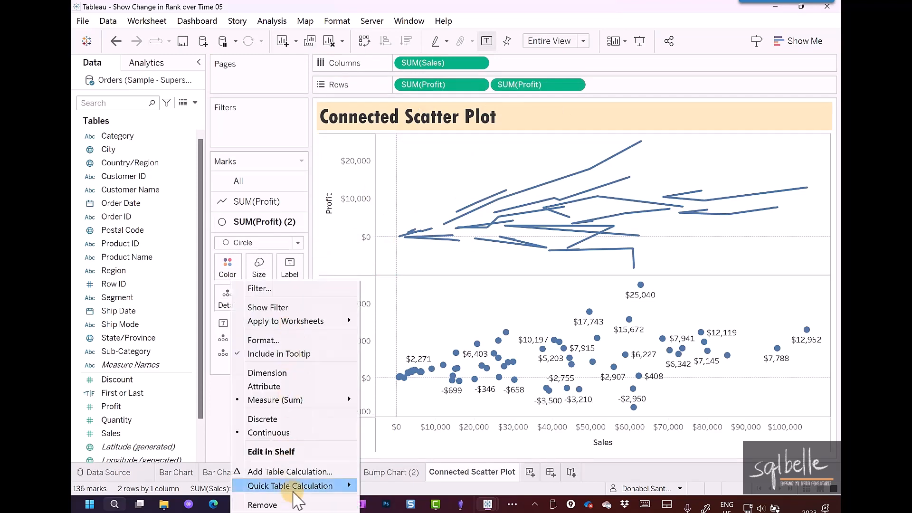
mouse_move(295, 493)
left_click(380, 421)
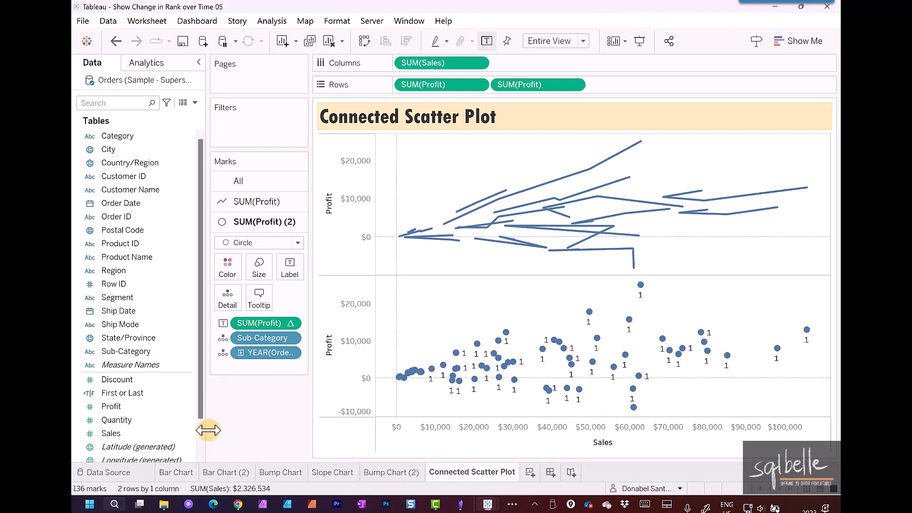
left_click(290, 324)
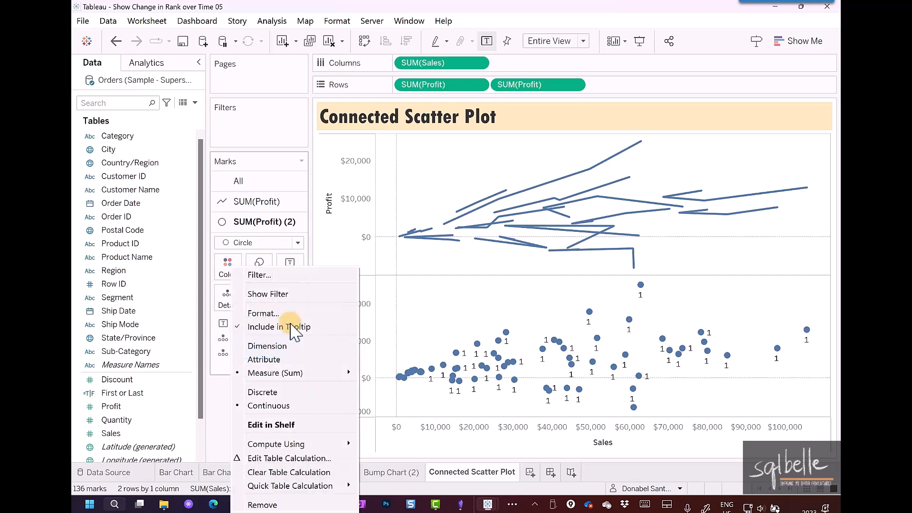
mouse_move(292, 445)
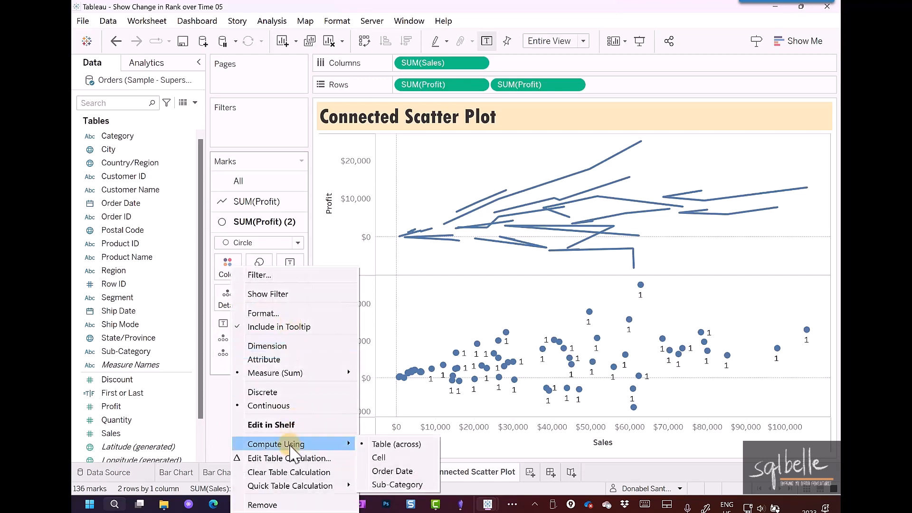
left_click(416, 486)
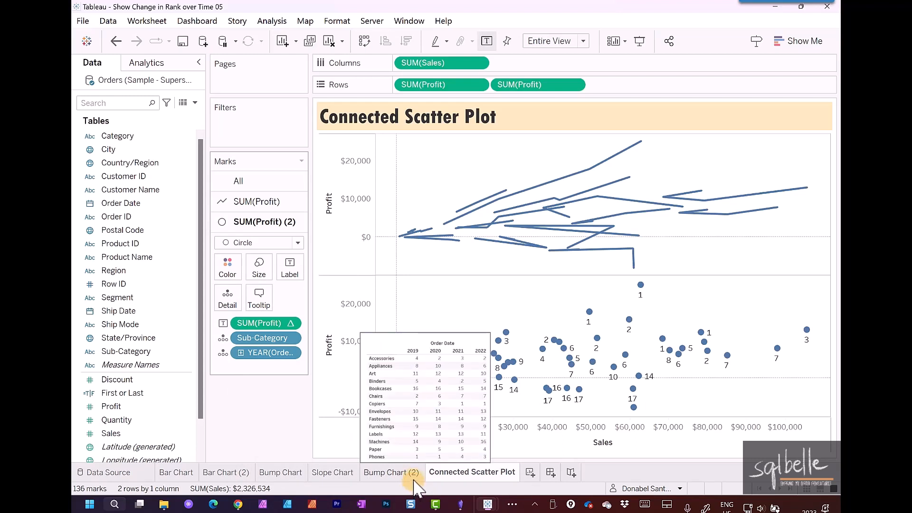
Align the rank labels to Middle Center and enlarge the circles slightly
left_click(290, 274)
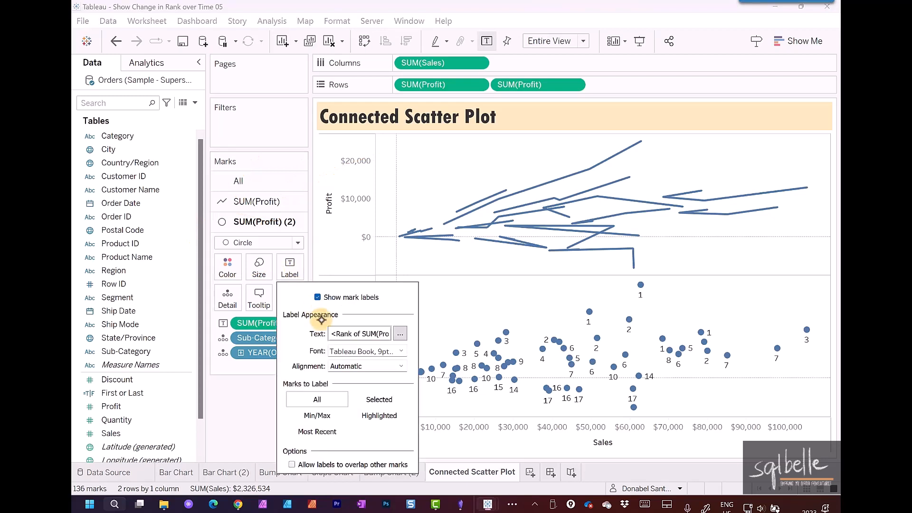
left_click(344, 366)
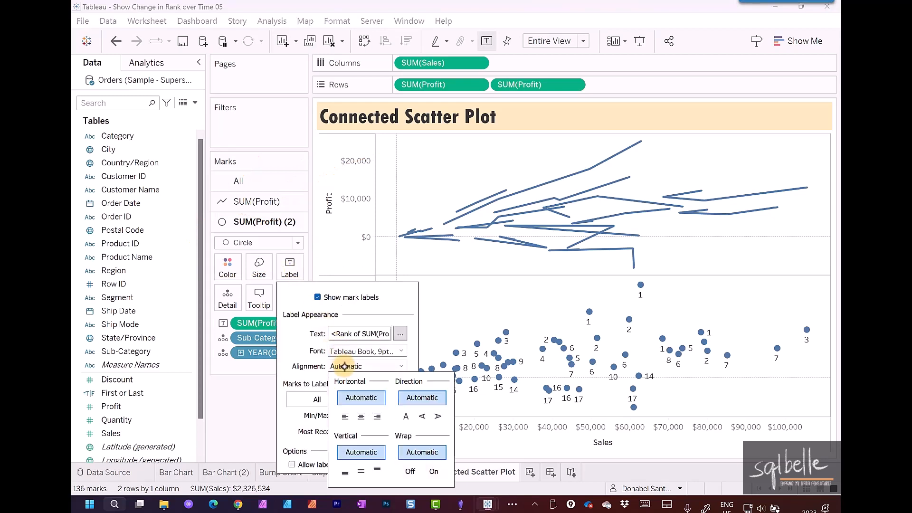
left_click(362, 418)
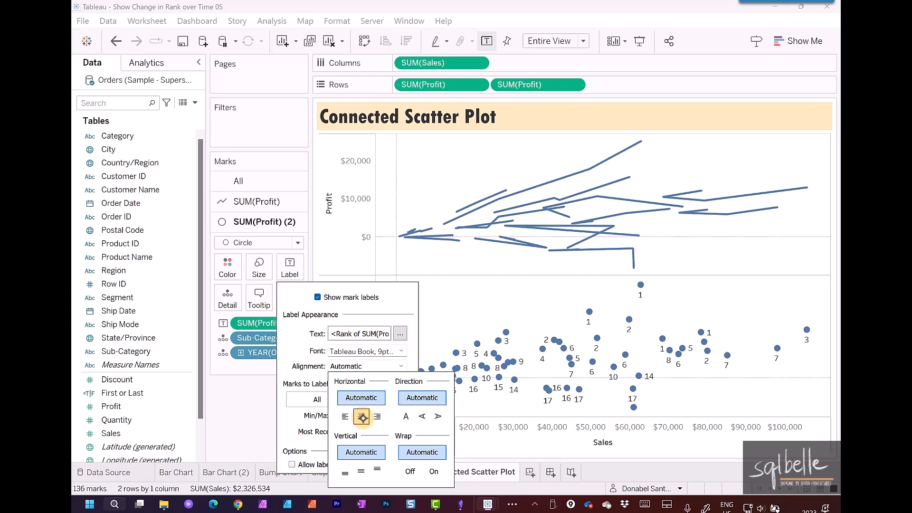
left_click(359, 471)
left_click(253, 369)
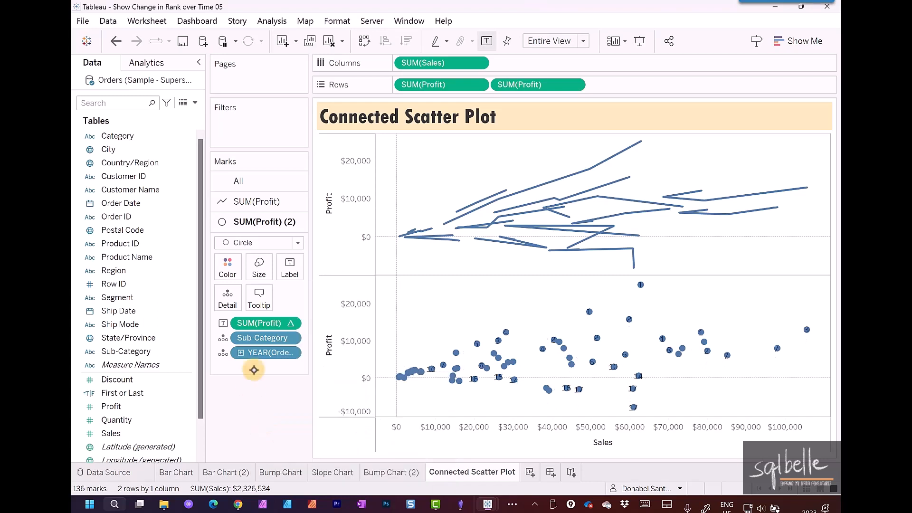
left_click(259, 266)
left_click(261, 405)
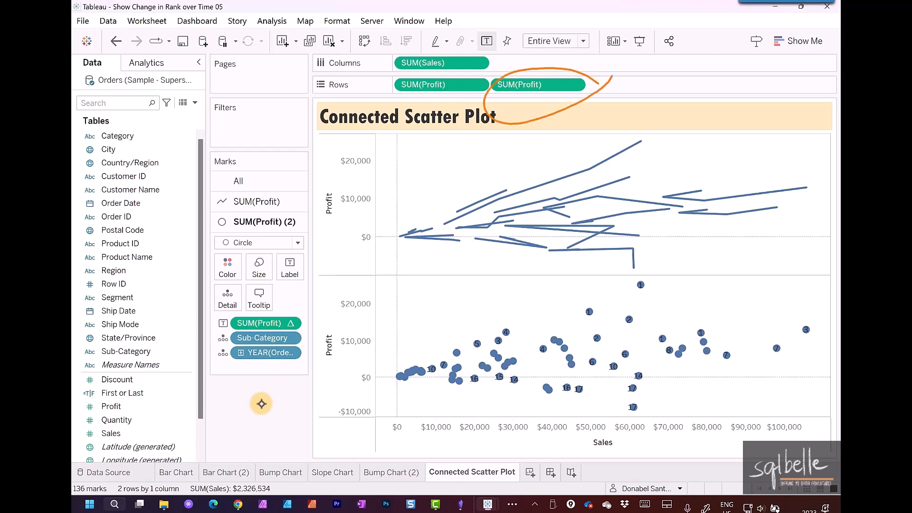
Combine the two Profit measures into a dual-axis chart and synchronize the axes
left_click(574, 84)
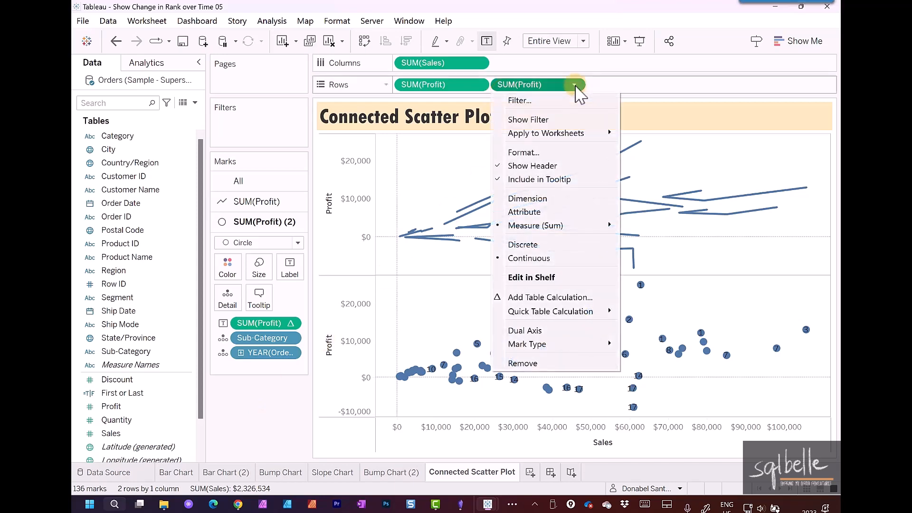
left_click(537, 331)
right_click(798, 171)
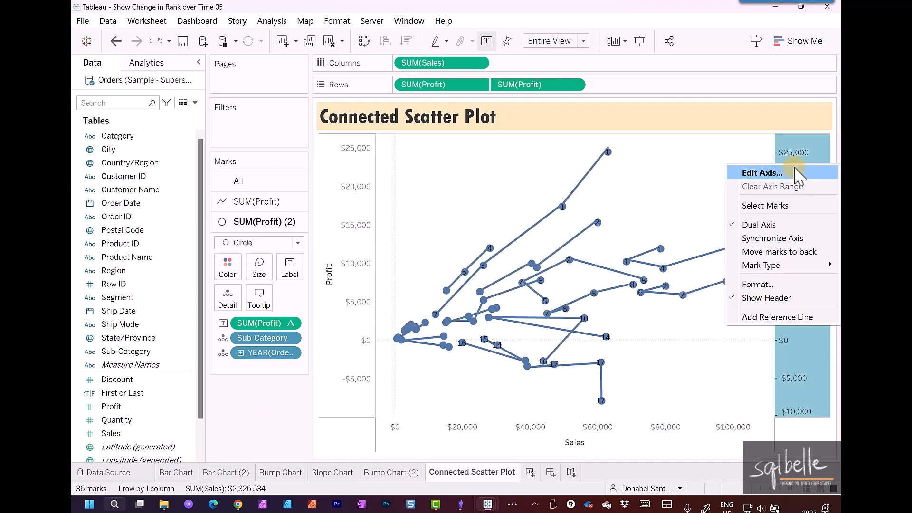
left_click(790, 239)
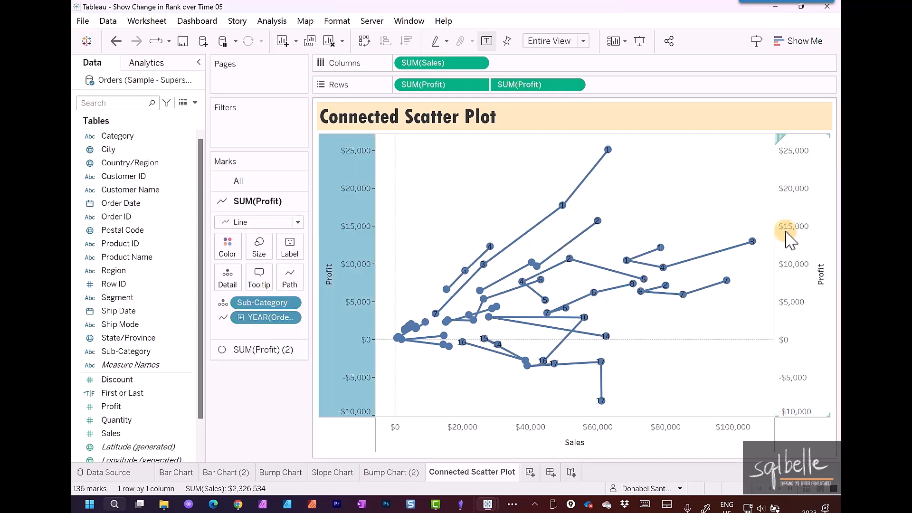
Format the circle labels in white at font size 6 and show them only for highlighted marks
left_click(250, 350)
left_click(290, 268)
left_click(401, 351)
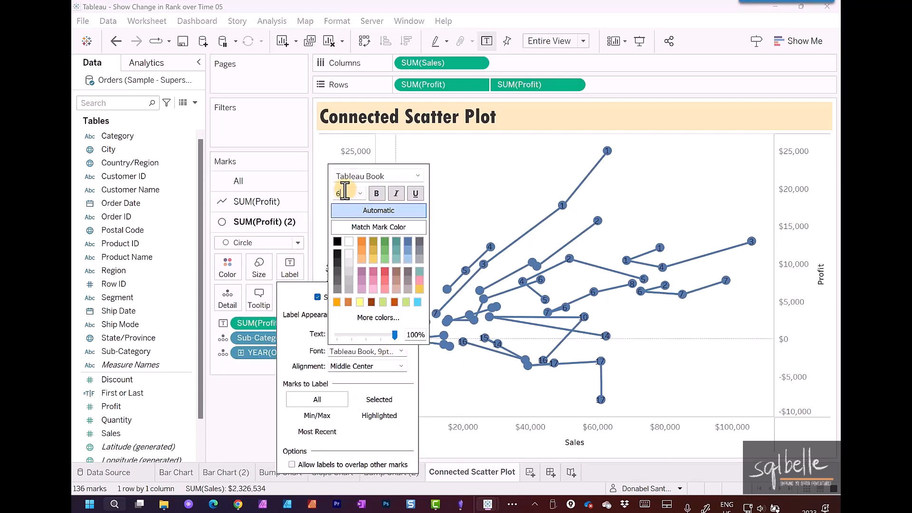
left_click(318, 297)
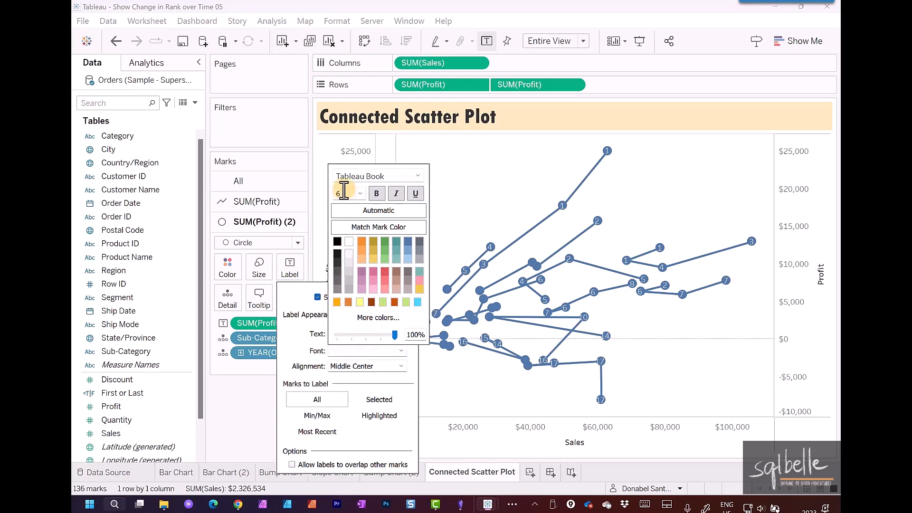
left_click(252, 407)
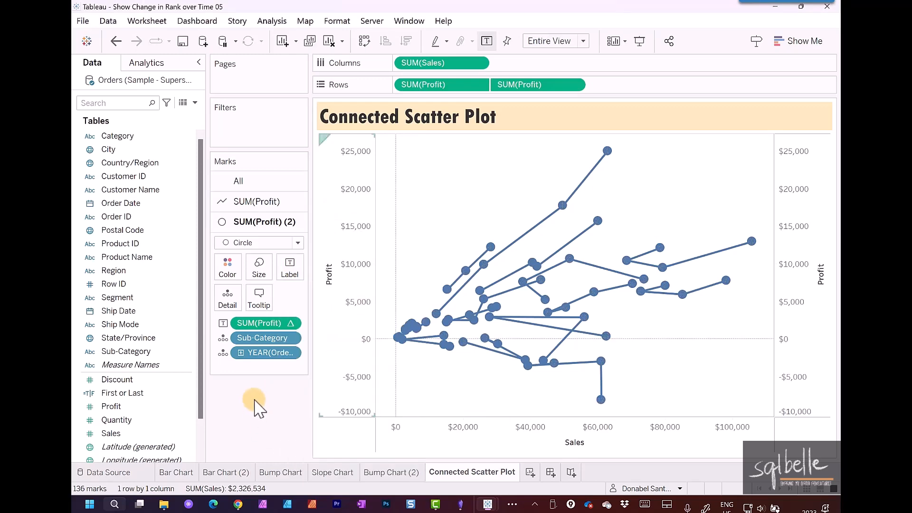
Show the Sub-Category highlighter and use it to highlight Phones
left_click(289, 339)
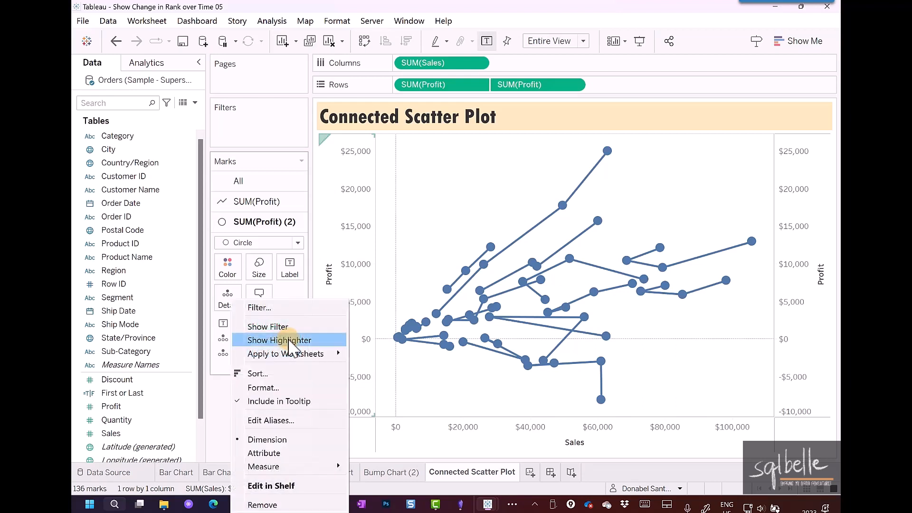
left_click(290, 340)
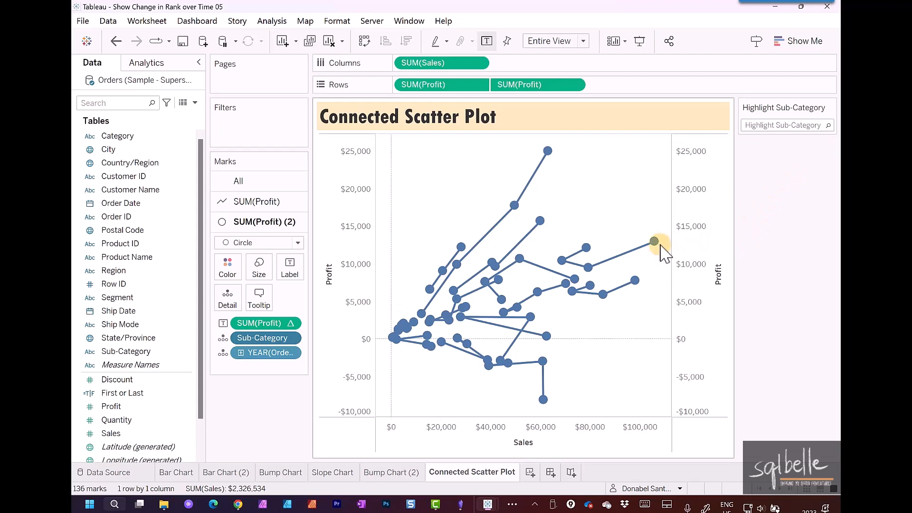
left_click(770, 125)
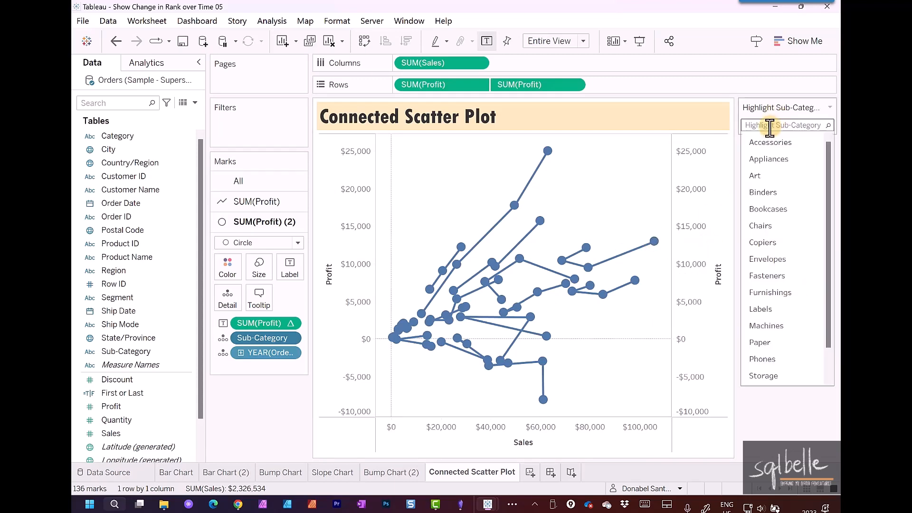
scroll(801, 245, "down", 1)
left_click(791, 326)
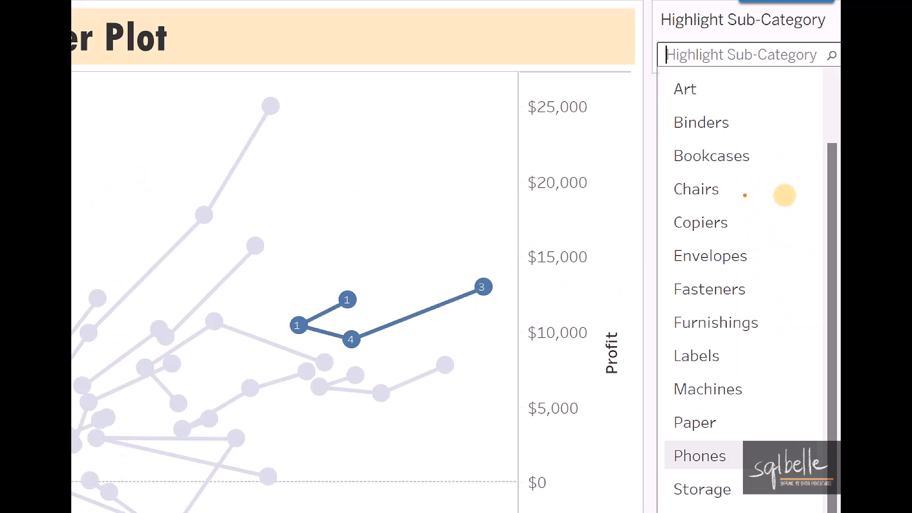
mouse_move(406, 225)
left_mouse_down()
mouse_move(366, 283)
mouse_move(301, 299)
mouse_move(285, 316)
left_mouse_up()
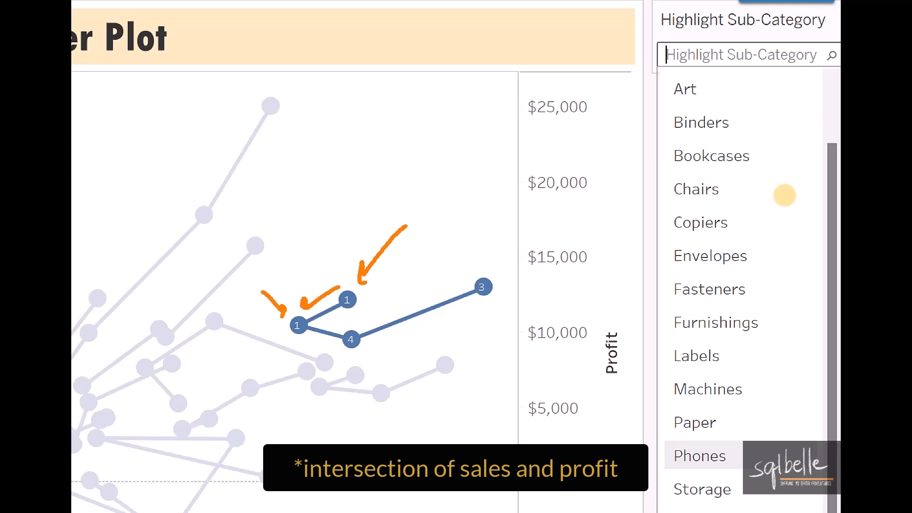
mouse_move(278, 342)
left_mouse_down()
mouse_move(319, 353)
mouse_move(354, 382)
mouse_move(514, 328)
left_mouse_up()
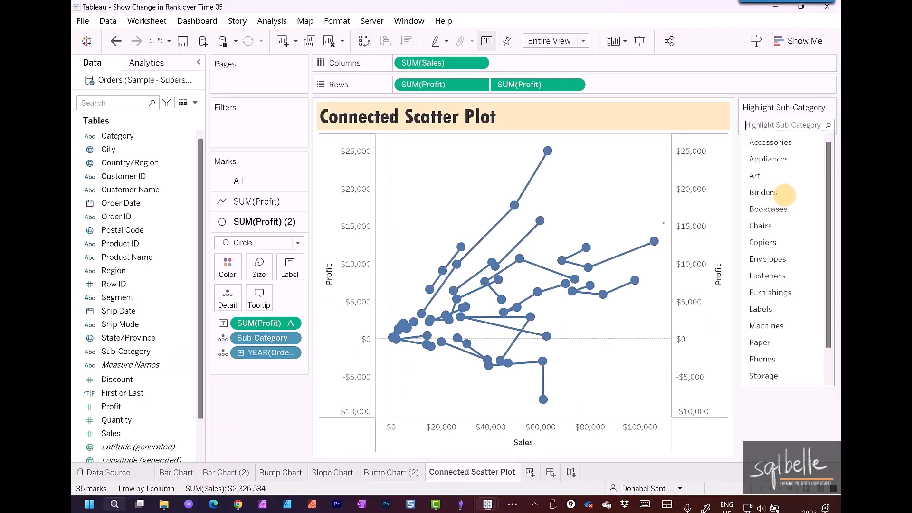
mouse_move(671, 194)
left_mouse_down()
mouse_move(706, 240)
mouse_move(671, 194)
left_mouse_up()
left_click_drag(634, 299, 628, 430)
left_click_drag(627, 402, 653, 411)
mouse_move(583, 205)
left_mouse_down()
mouse_move(390, 224)
mouse_move(372, 265)
left_mouse_up()
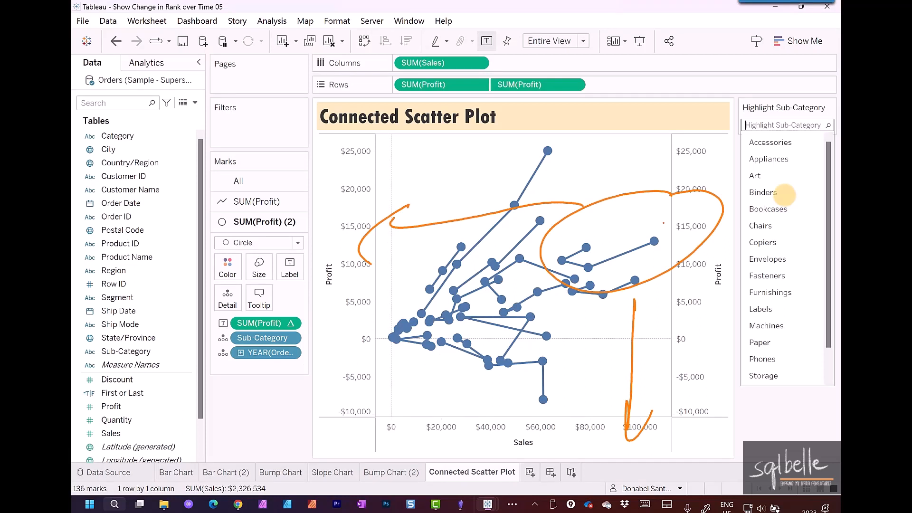
key("Escape")
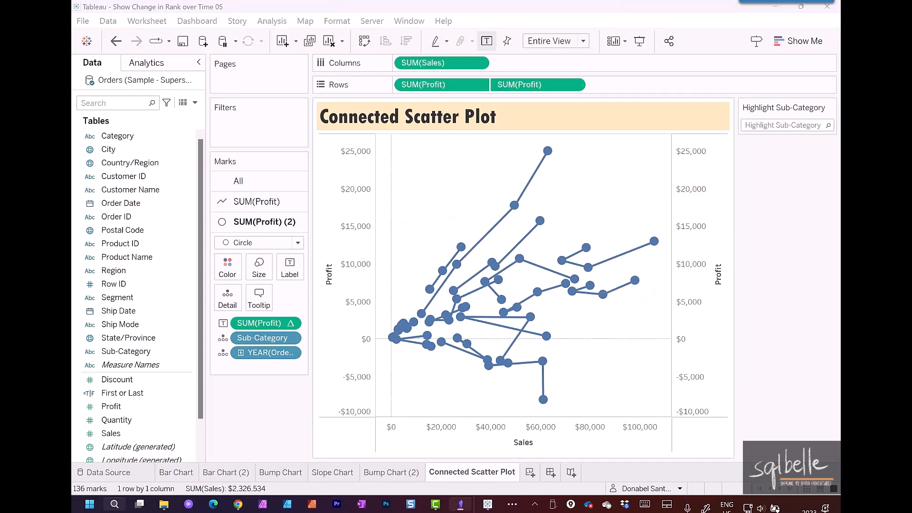